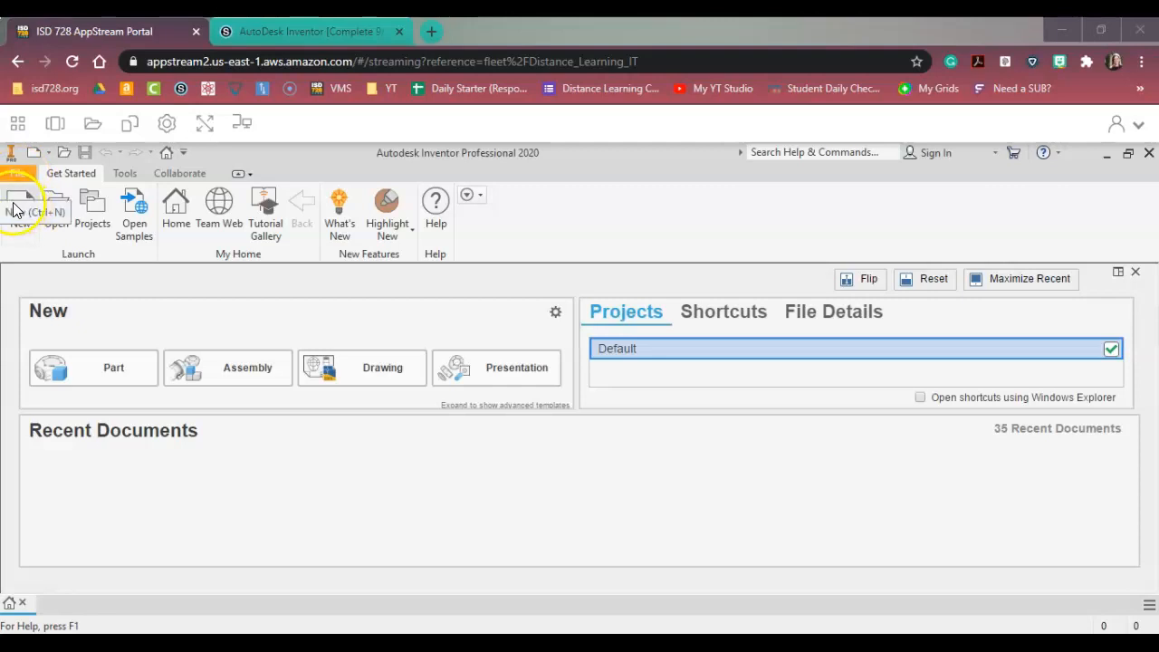
Block the clipboard access request and create a new part from the Metric template Standard (mm).ipt.
click(21, 198)
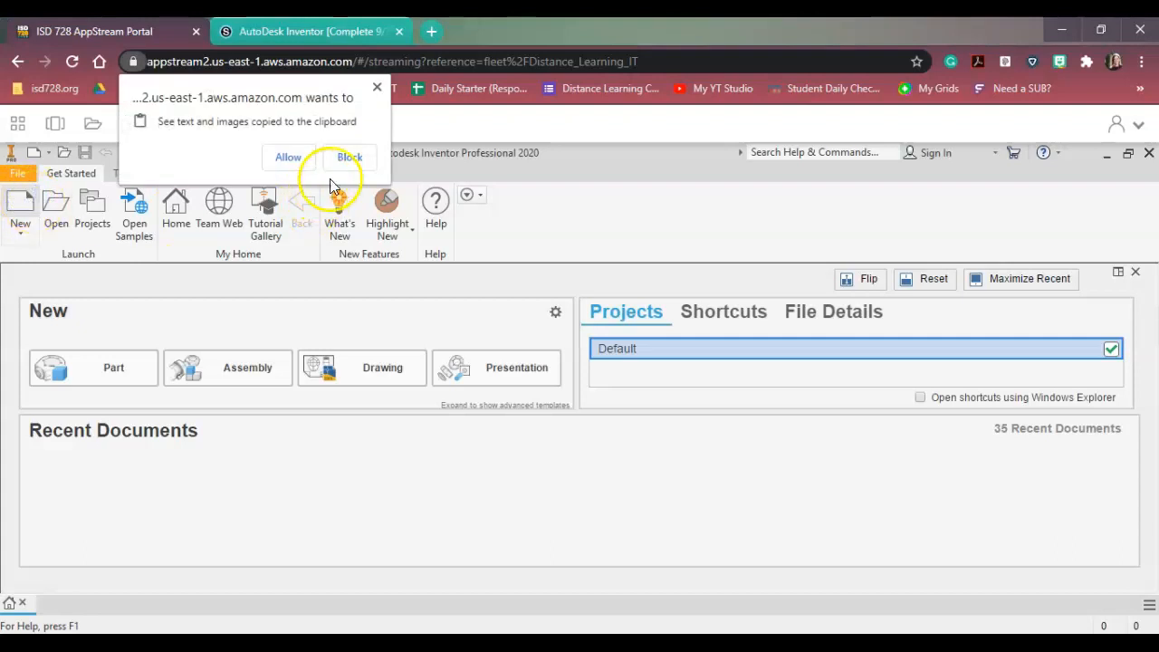
click(350, 159)
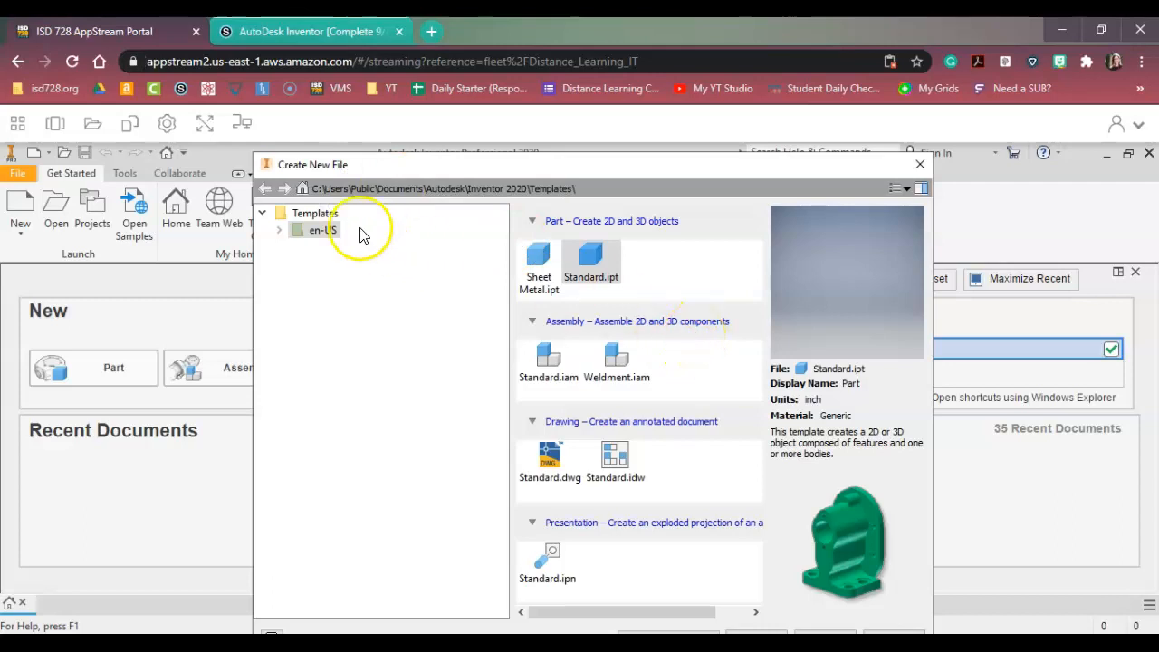
click(282, 233)
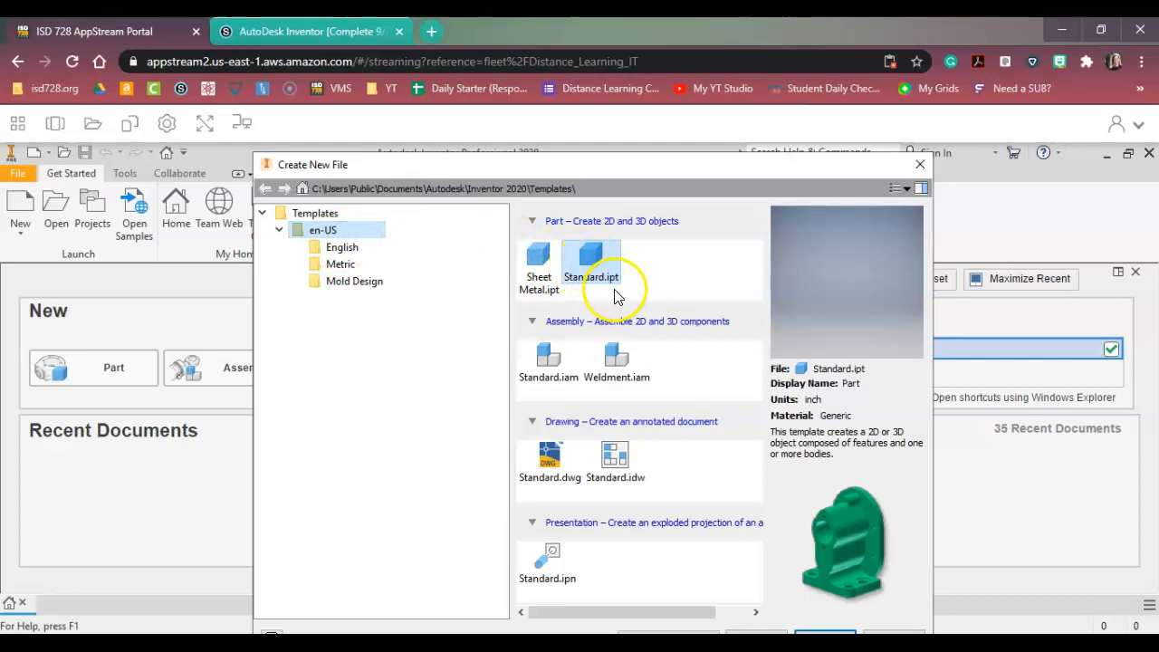
click(344, 264)
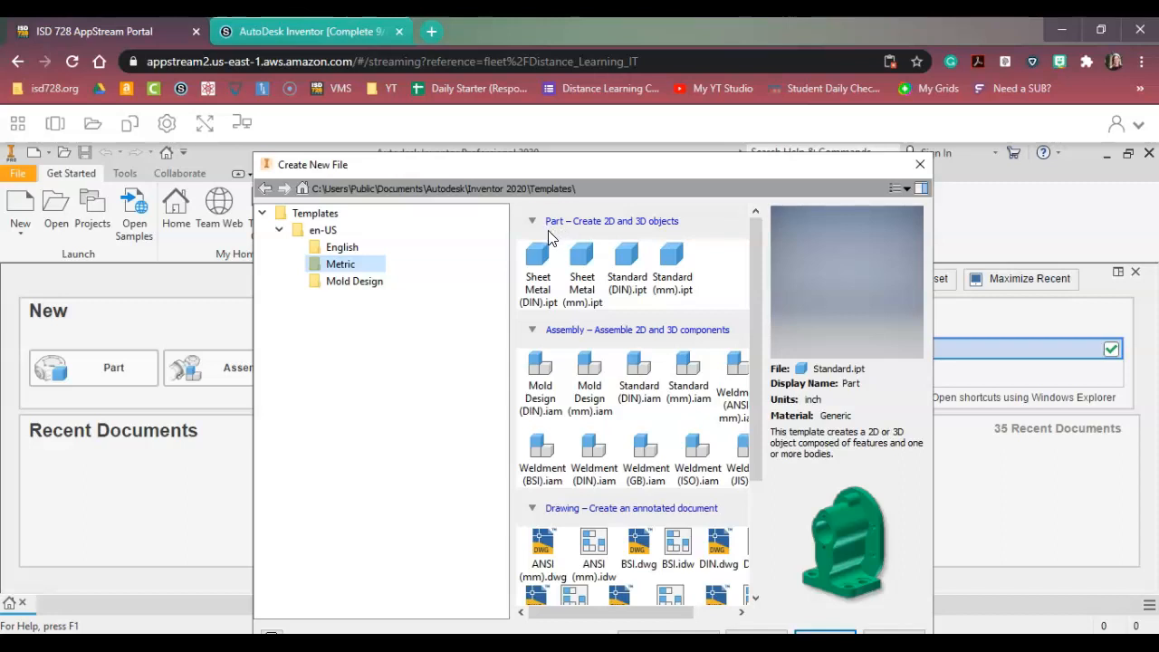
click(673, 266)
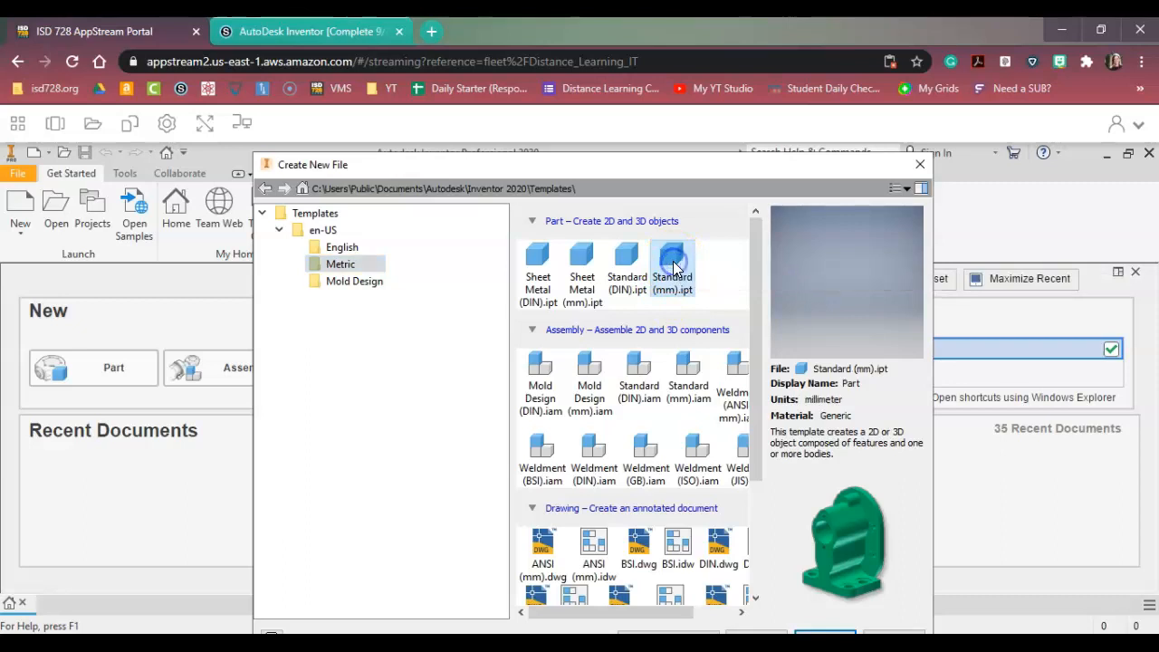
double_click(673, 266)
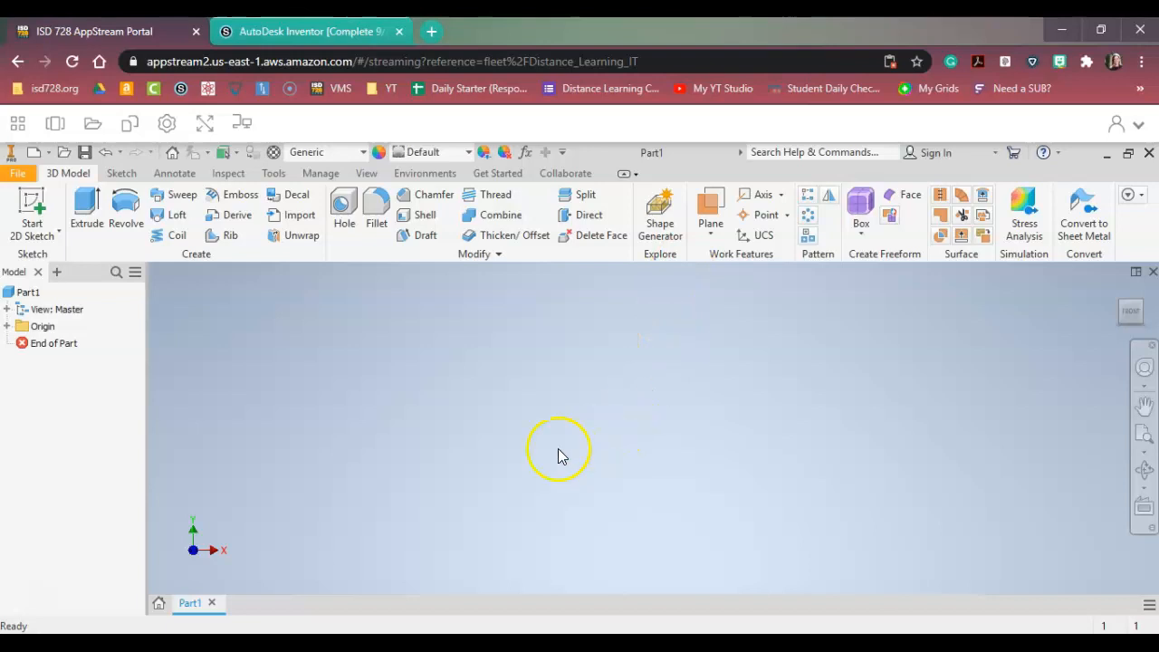
Sketch a 50 mm by 50 mm square on the front (XY) plane with one corner at the origin, and finish the sketch.
click(31, 214)
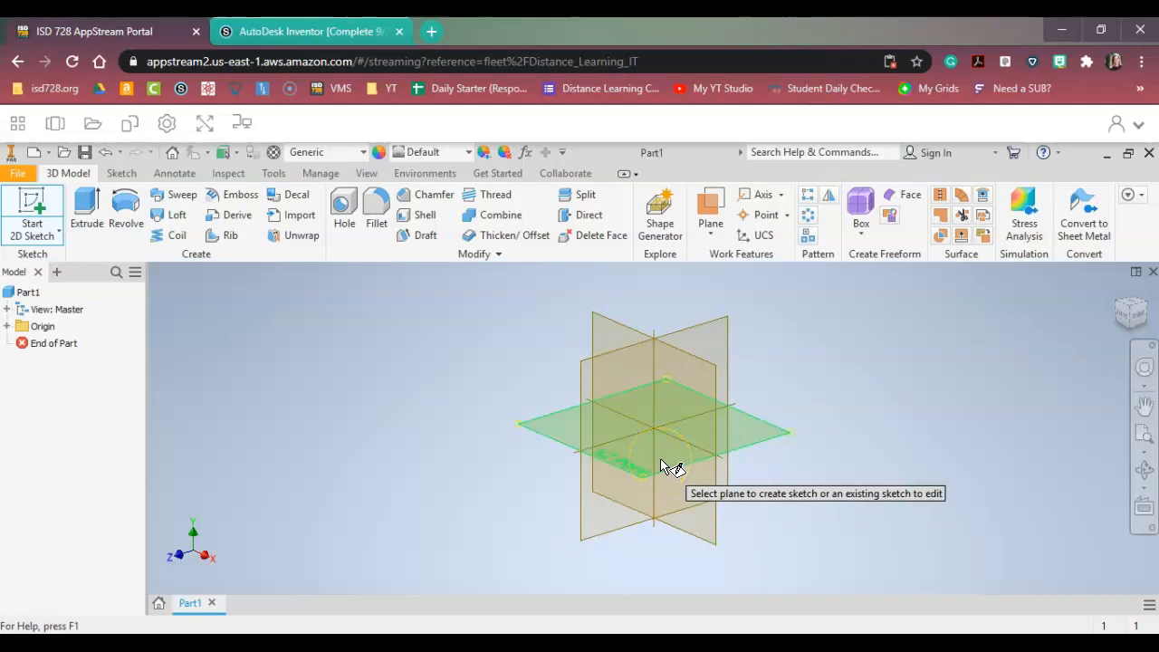
click(619, 338)
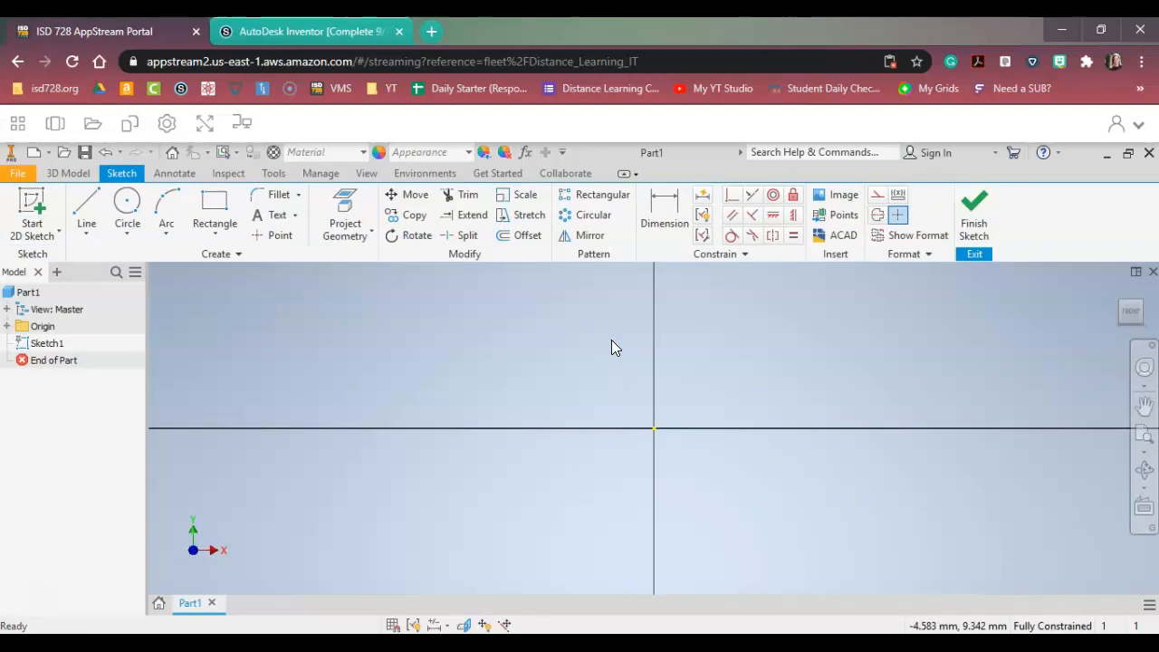
click(226, 208)
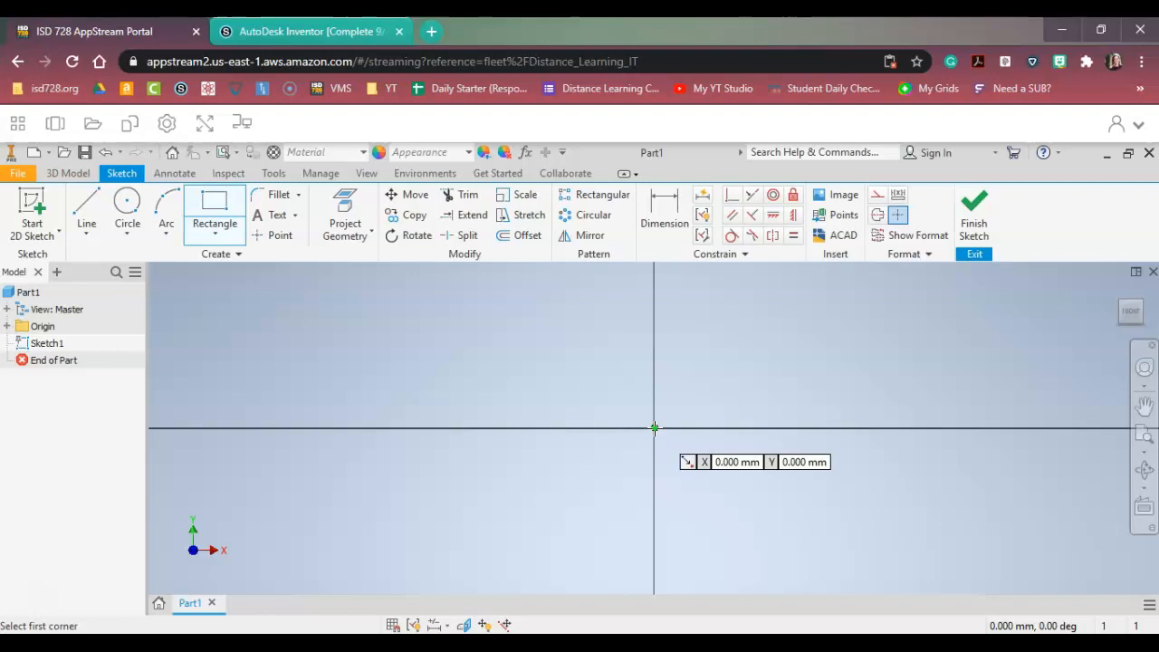
click(654, 427)
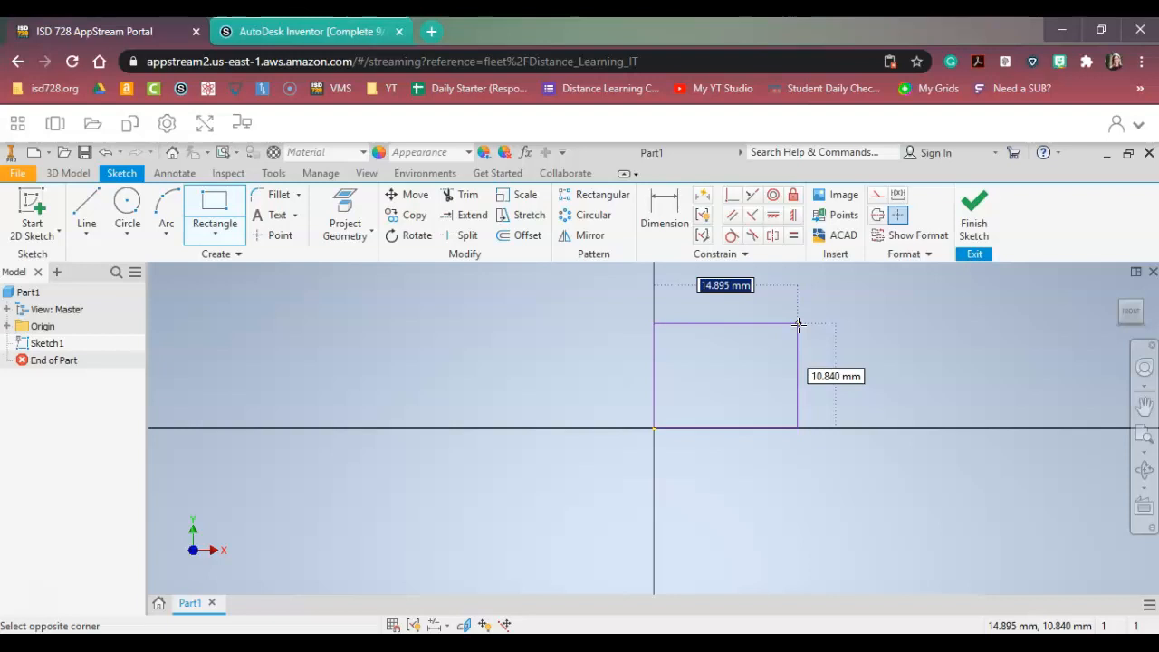
text(50)
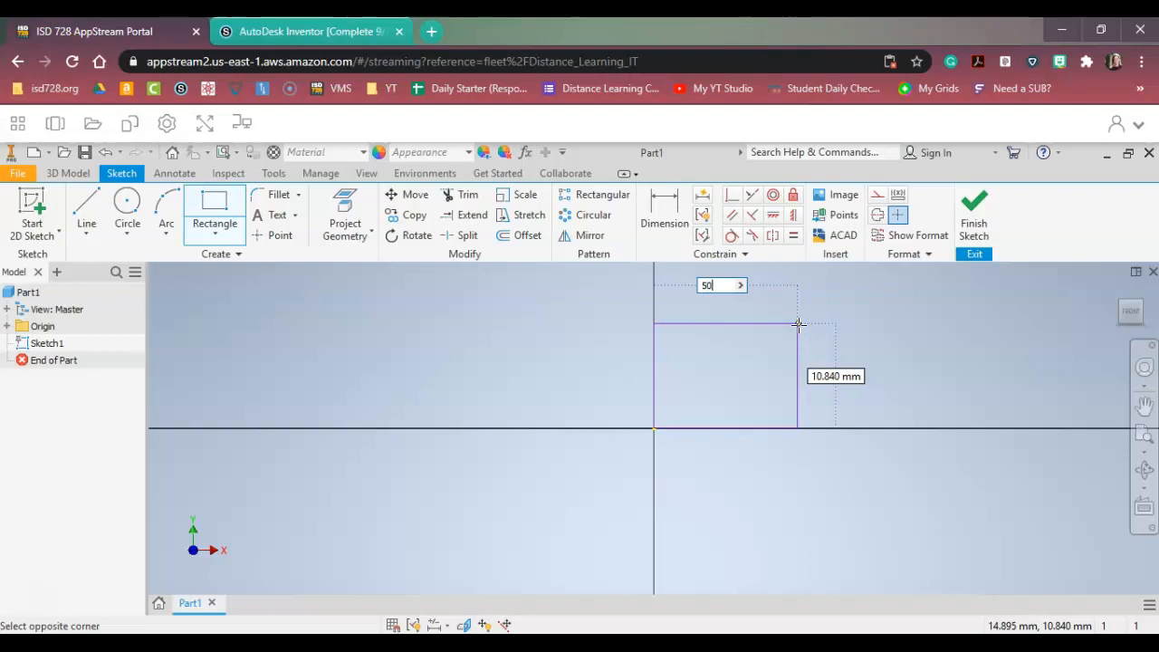
key(Tab)
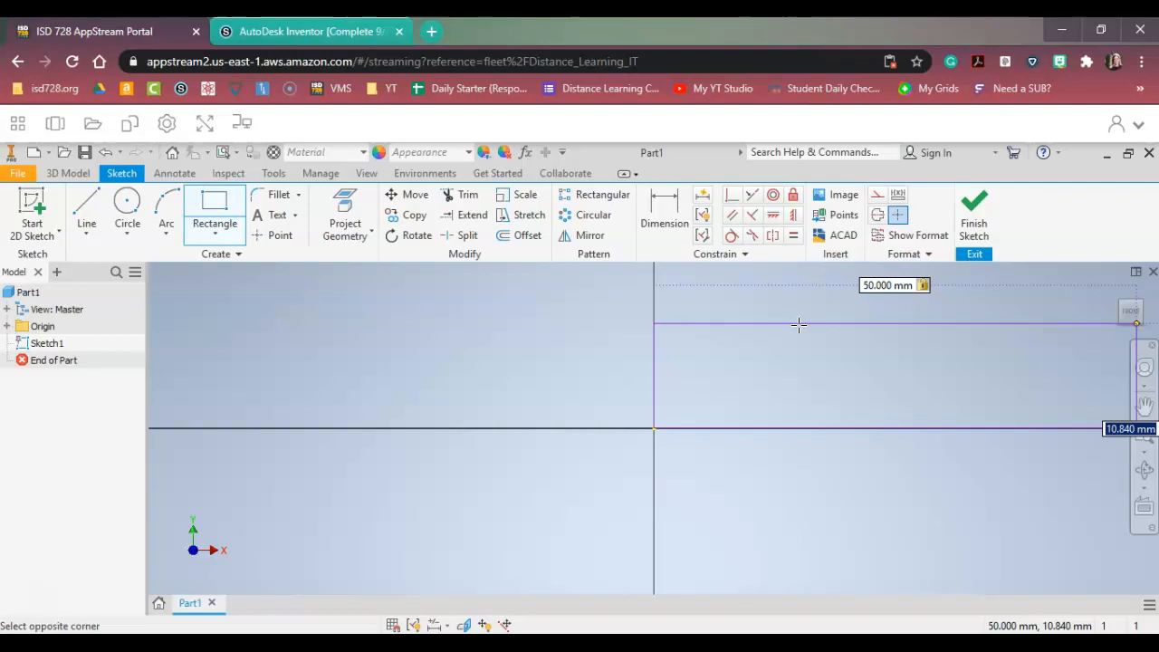
text(50)
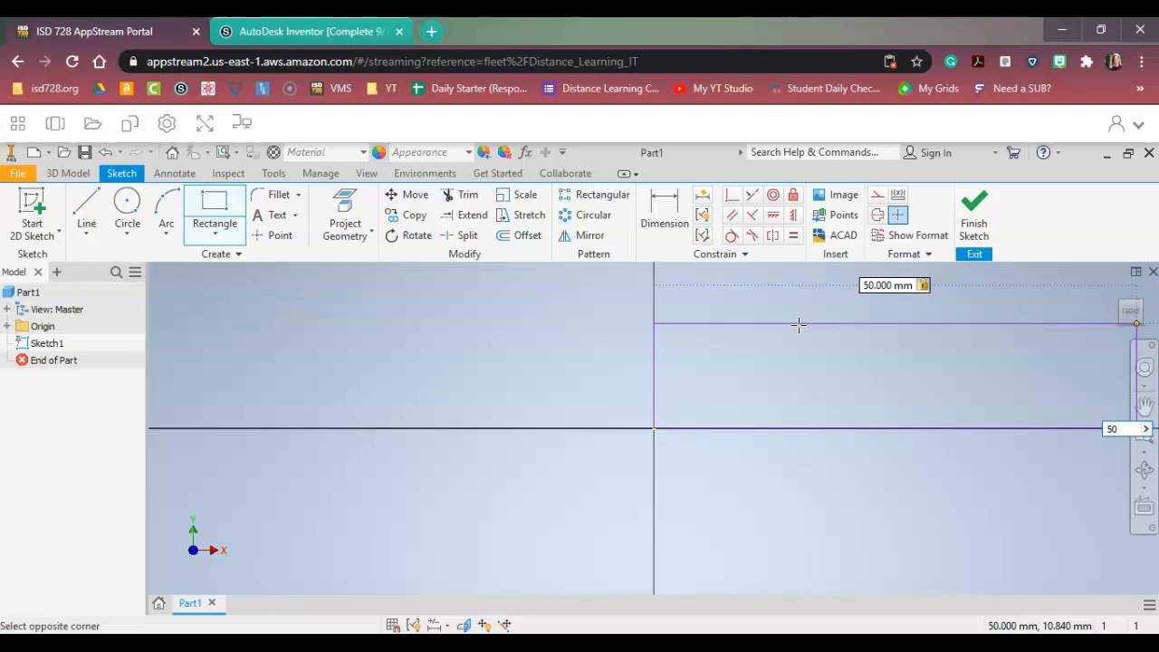
key(Return)
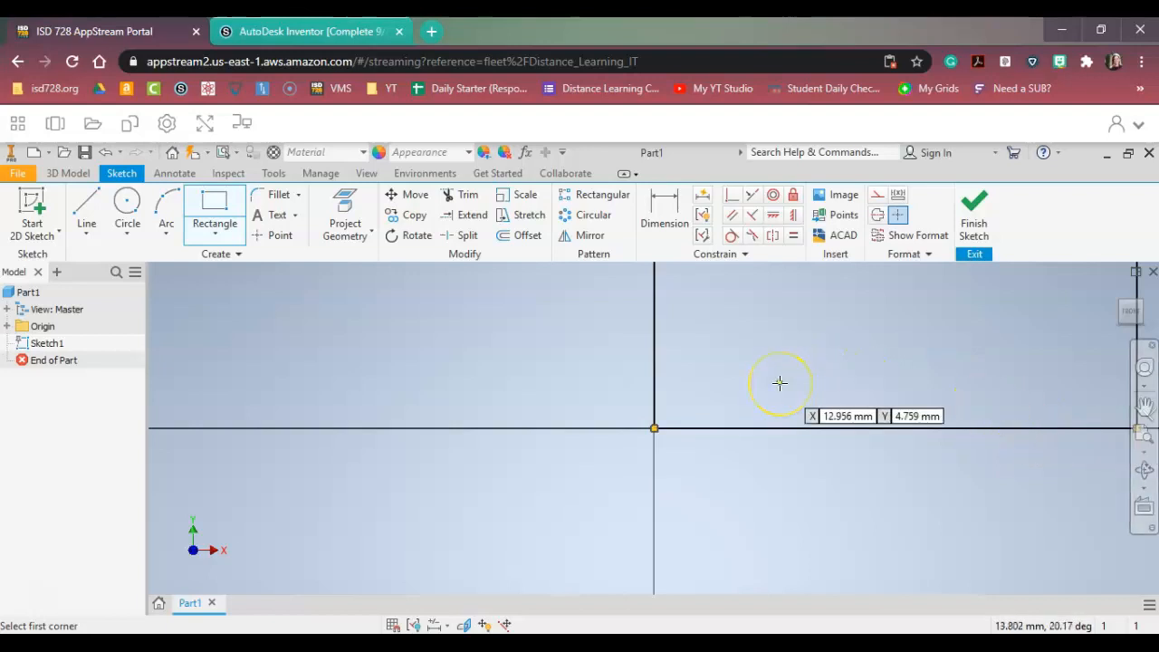
scroll(780, 383, up, 2)
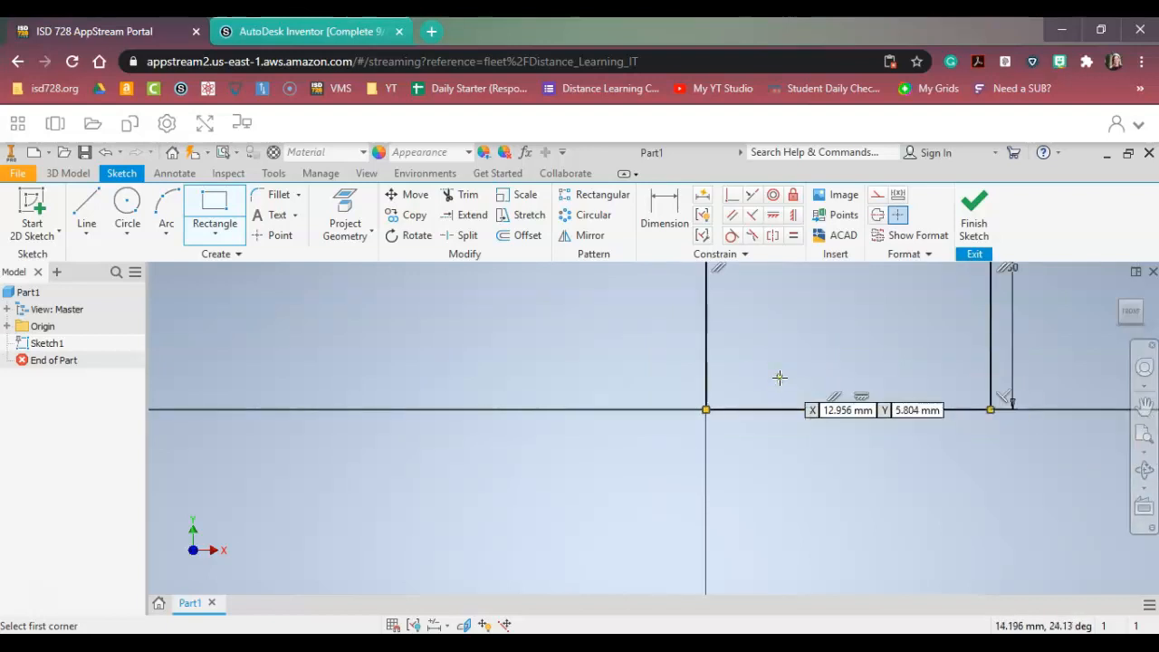
scroll(780, 377, up, 2)
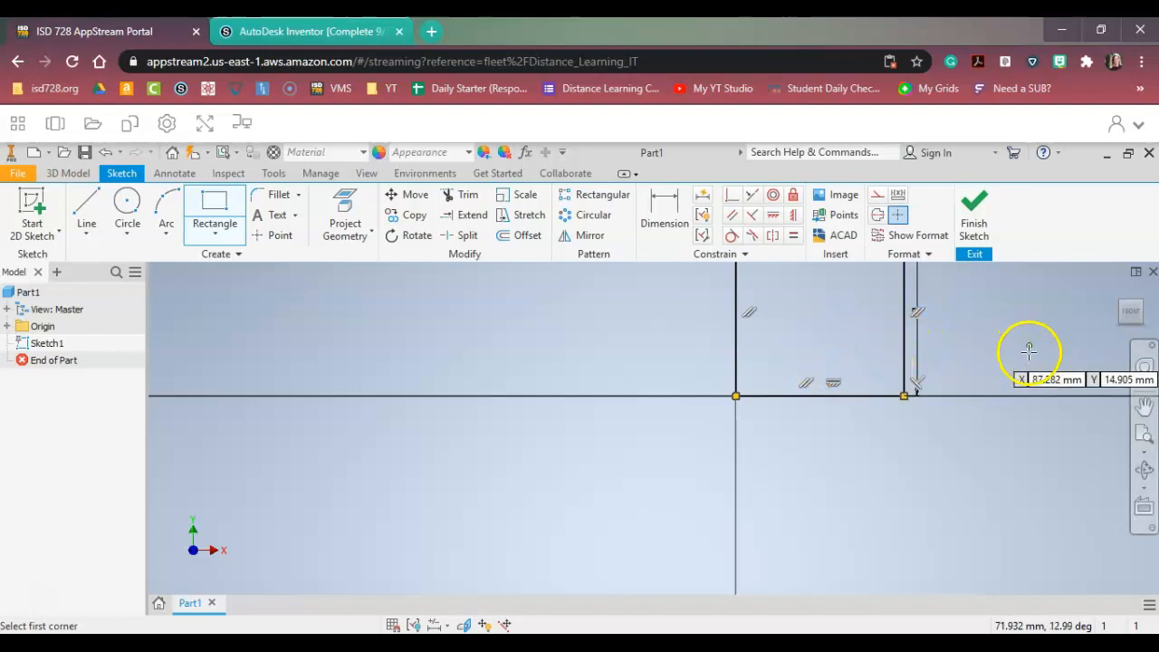
click(1143, 407)
mouse_move(936, 352)
mouse_down()
mouse_move(882, 396)
mouse_move(688, 468)
mouse_up()
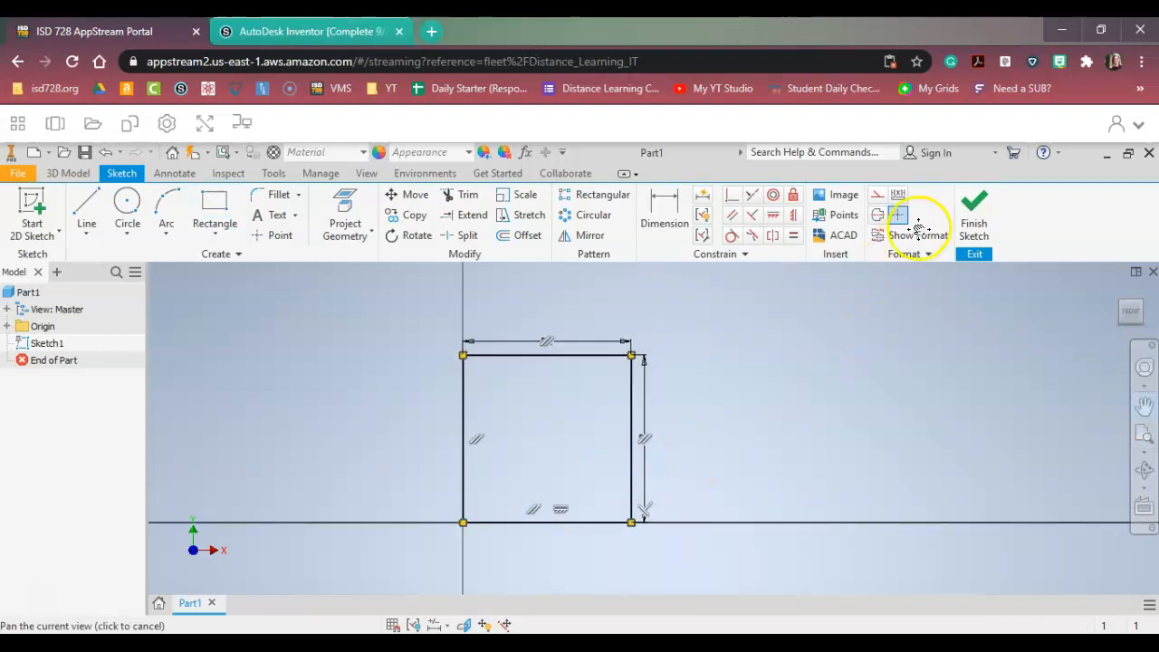
click(974, 213)
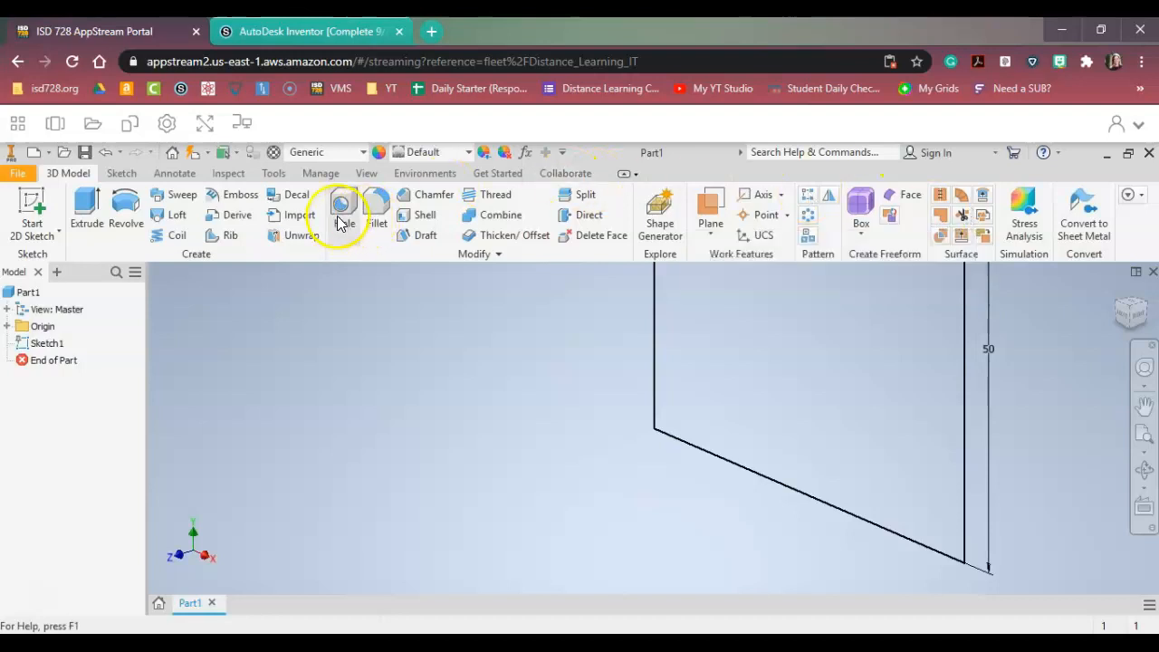
Extrude the square profile 50 mm to form a solid cube.
click(88, 215)
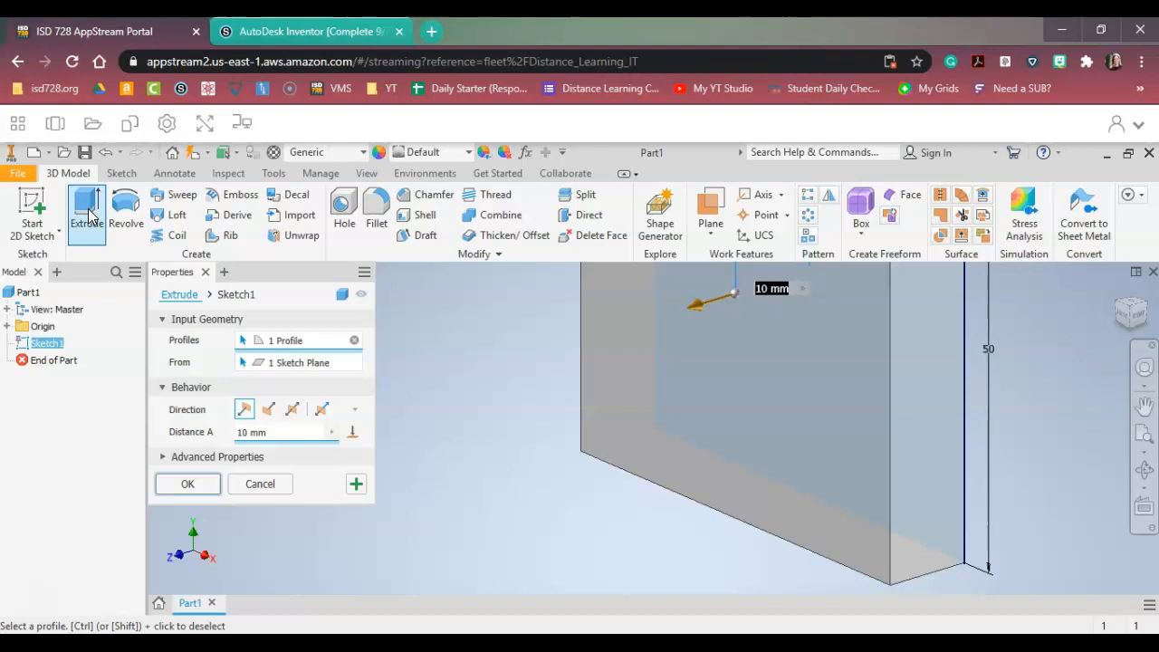
text(50)
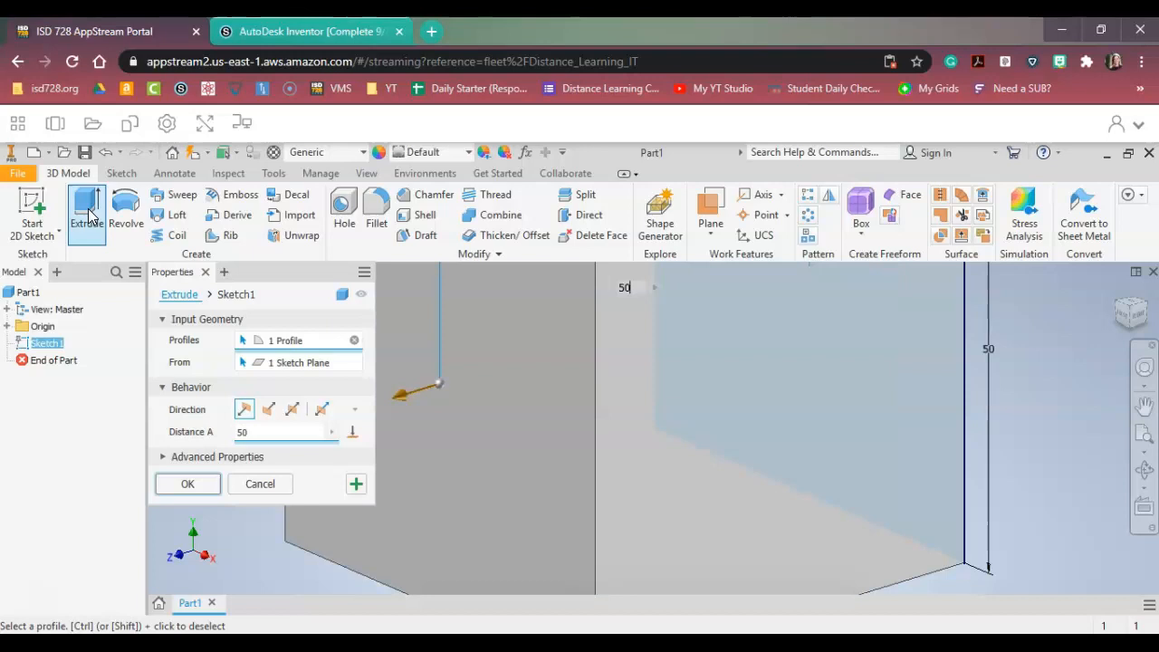
key(Tab)
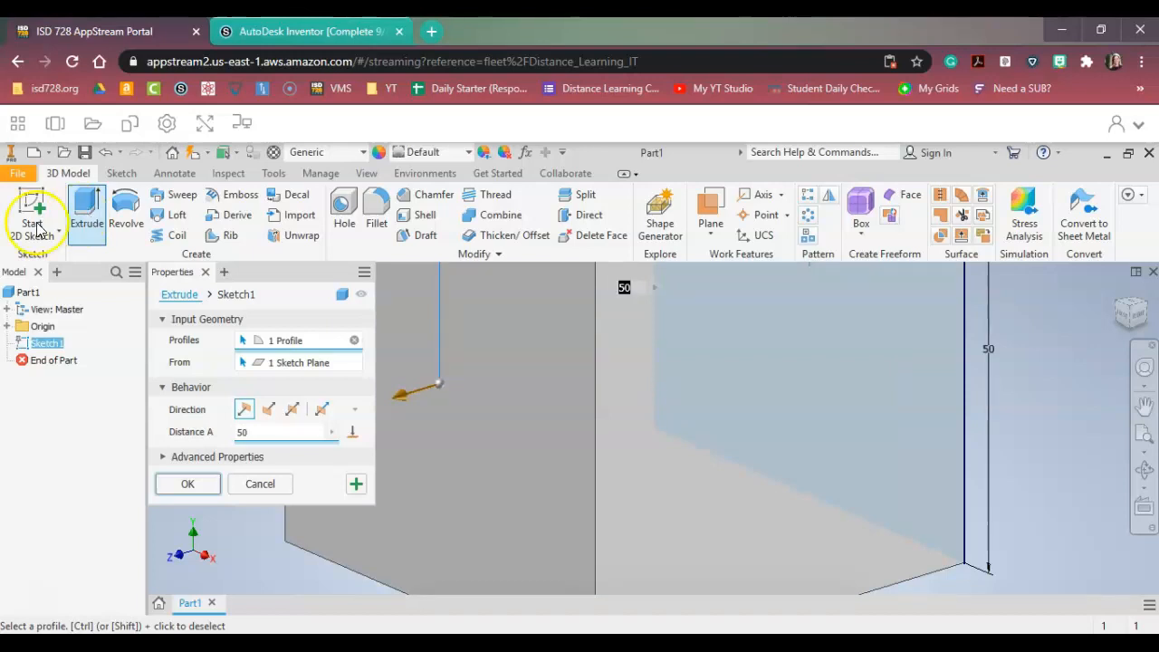
click(524, 464)
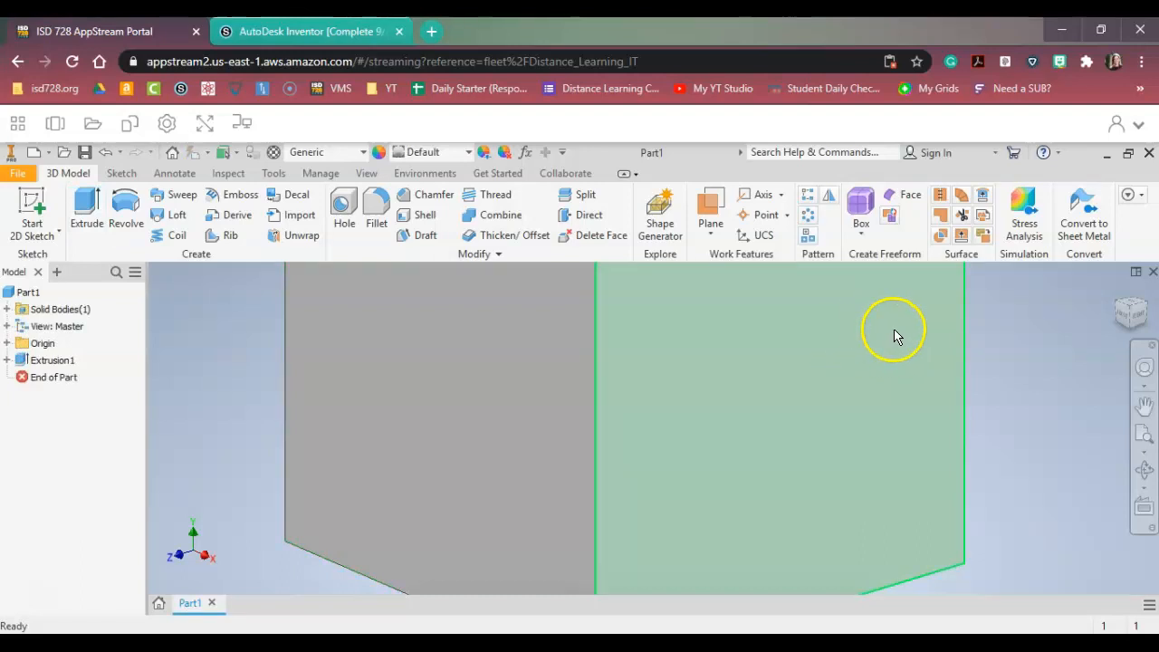
Start a new 2D sketch on the top face of the cube.
click(1119, 299)
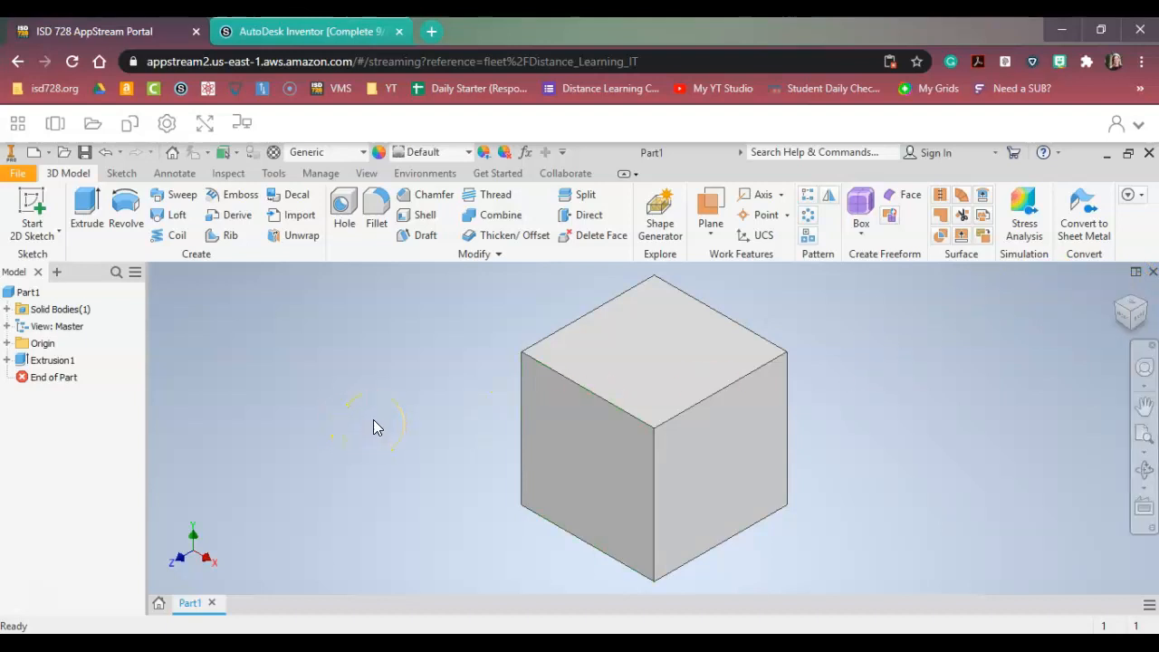
click(32, 208)
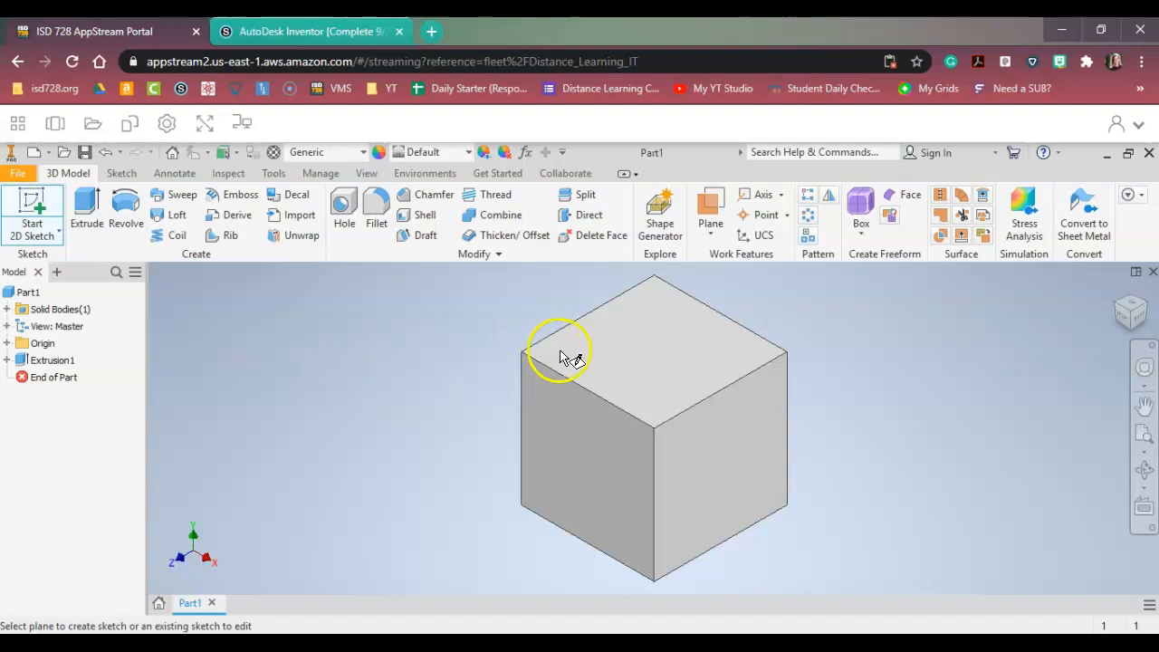
click(644, 360)
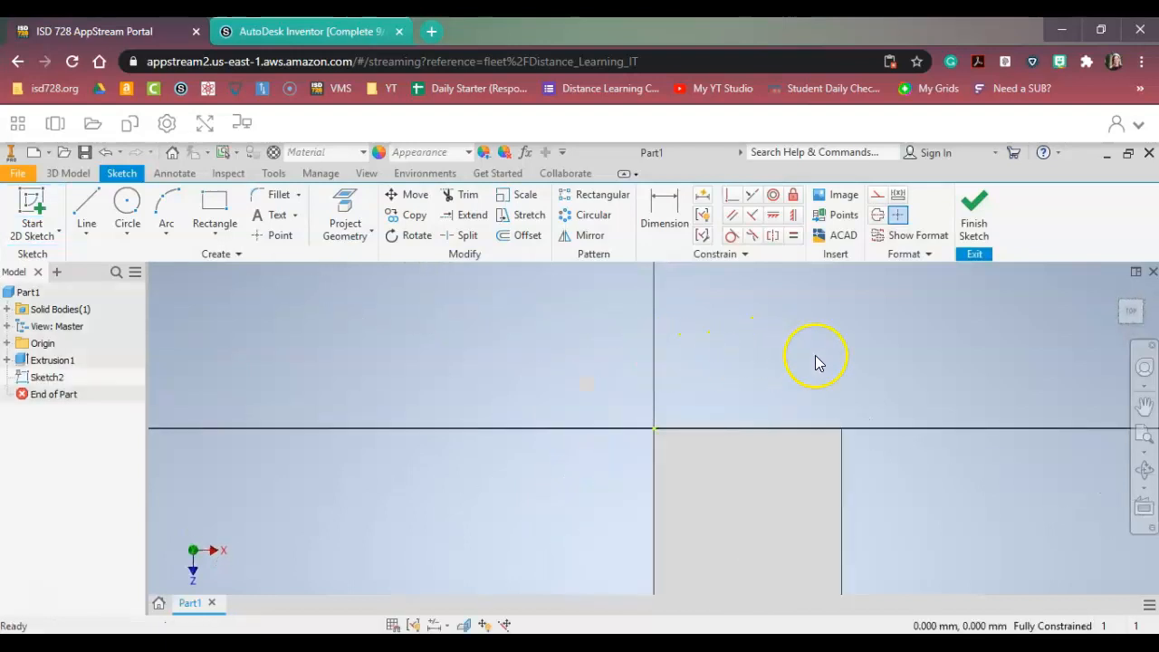
click(1146, 404)
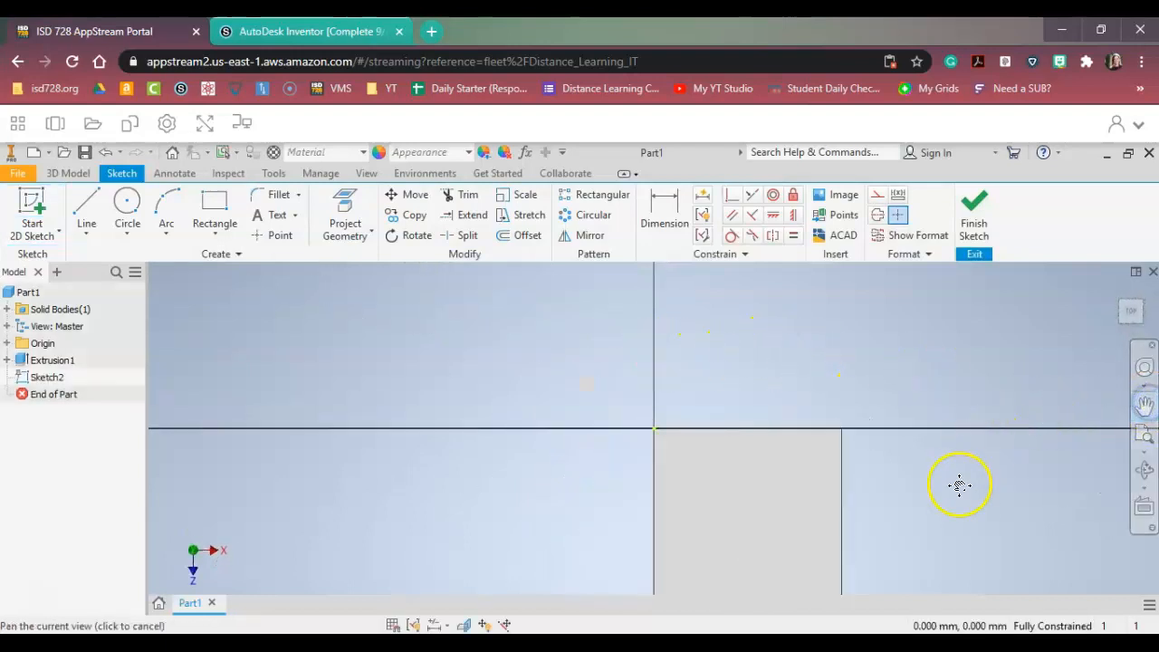
drag(926, 474, 806, 407)
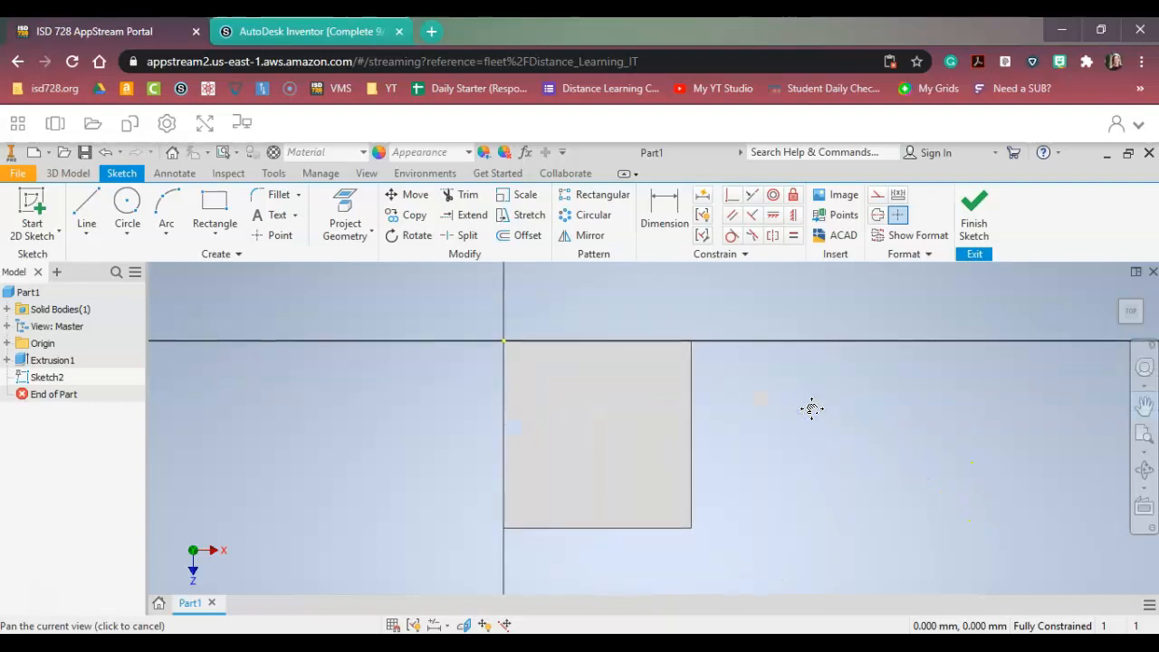
click(819, 412)
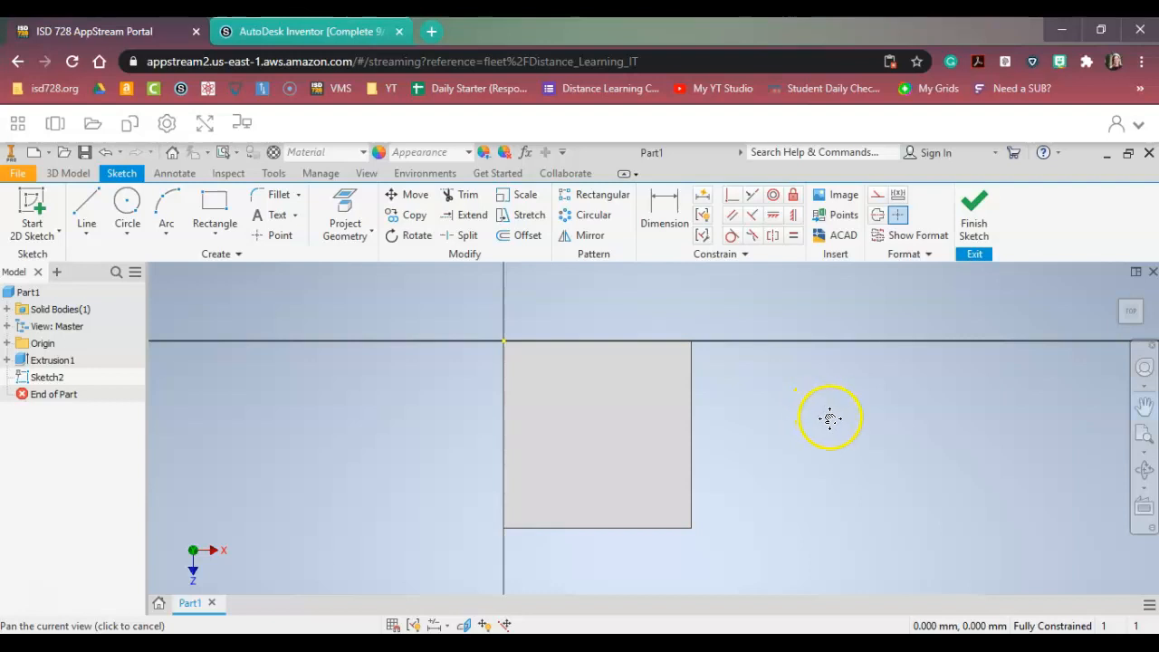
Draw a 20 mm by 20 mm square from the origin corner of the cube's top face and finish the sketch.
click(214, 233)
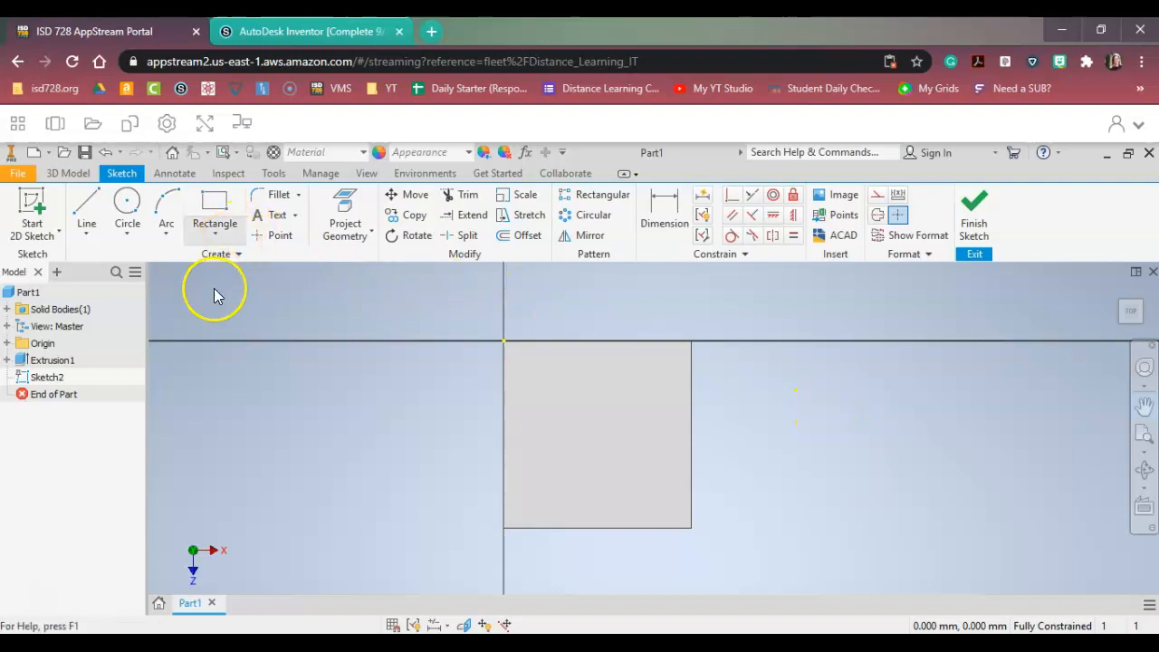
click(222, 210)
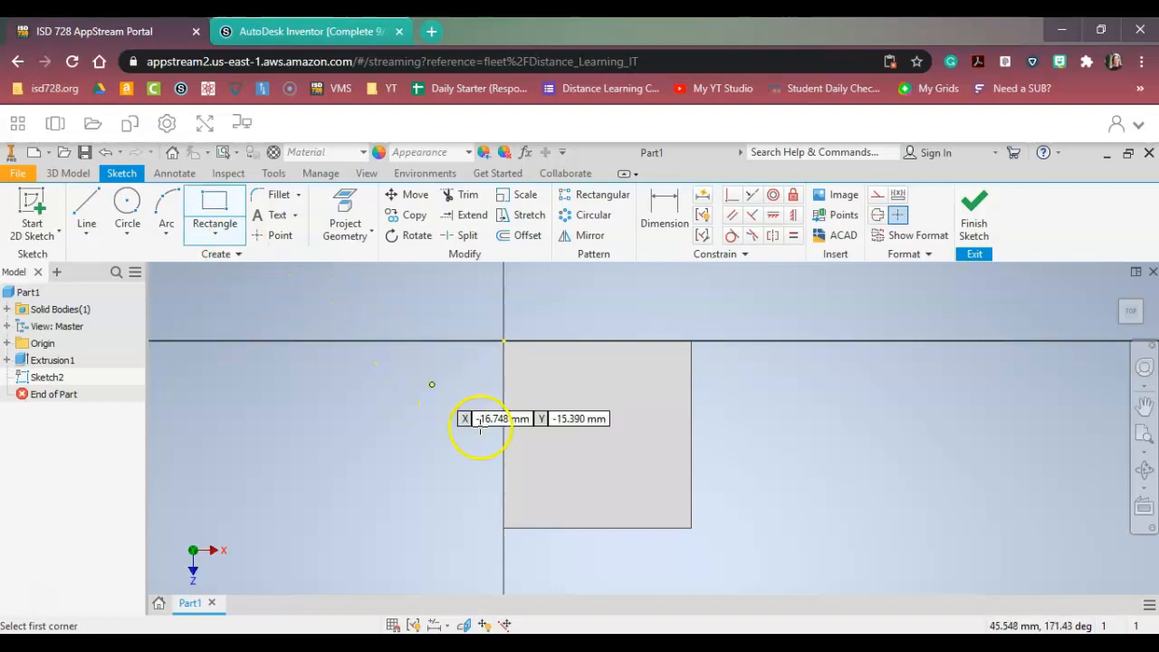
click(504, 341)
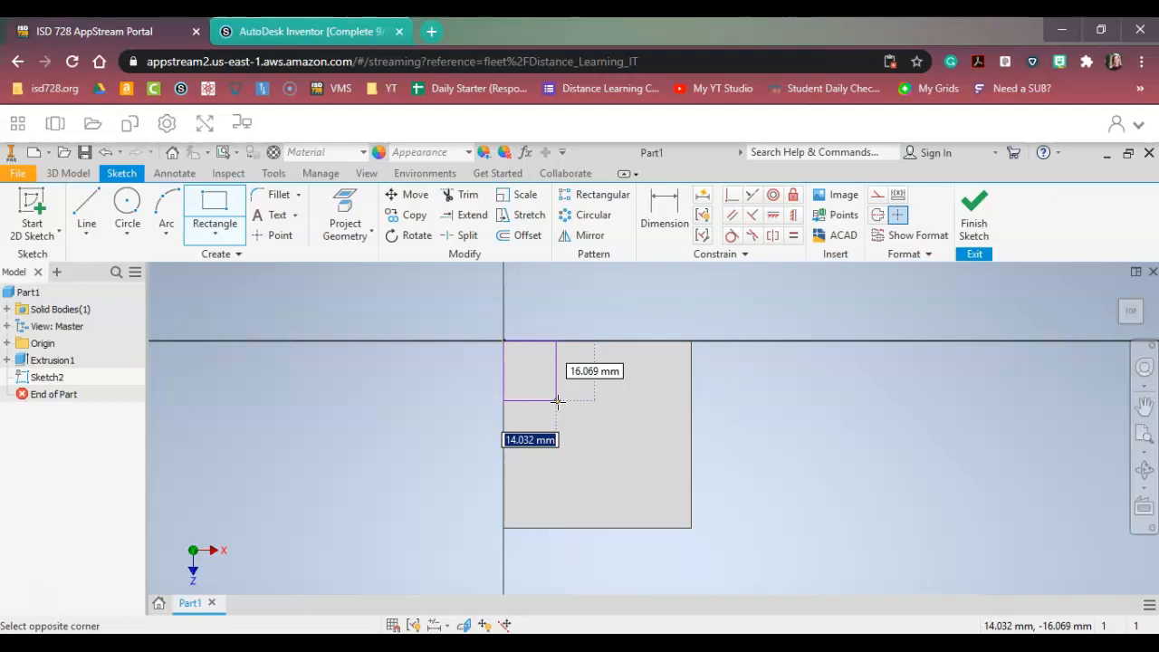
text(20)
key(Tab)
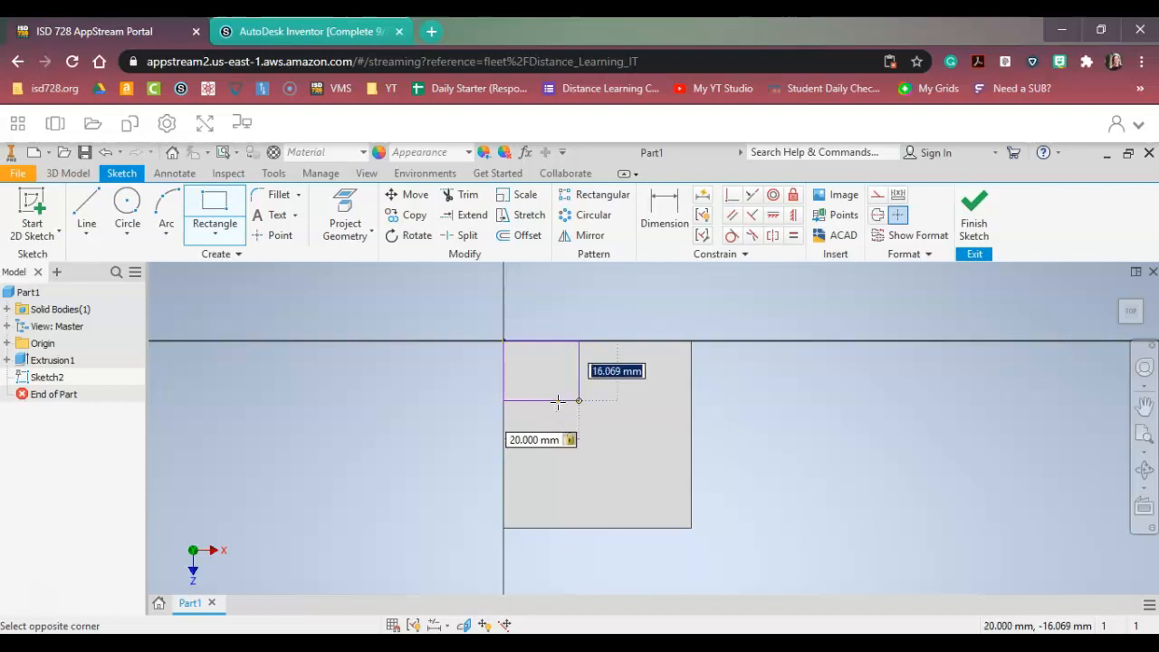
text(20)
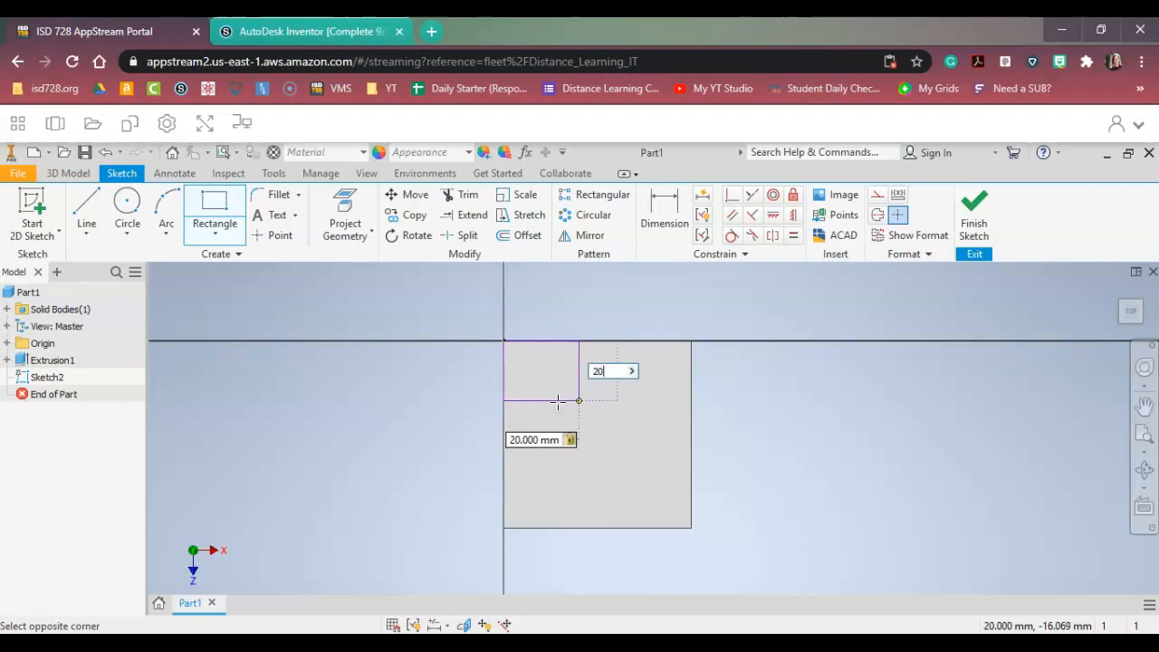
key(Return)
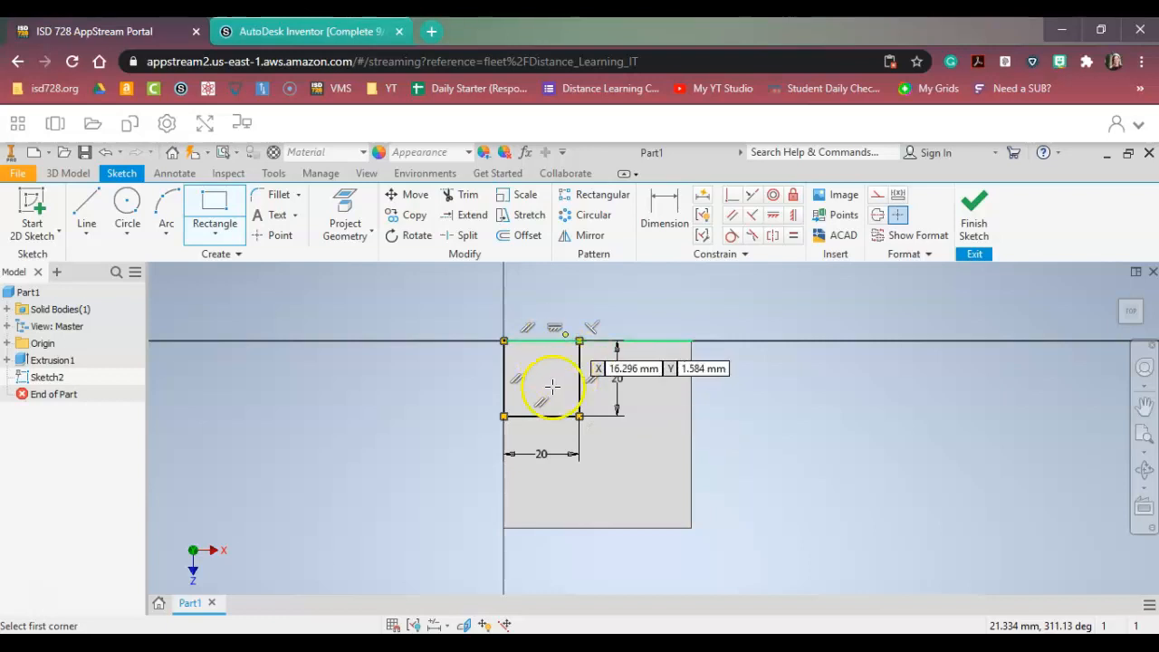
click(975, 206)
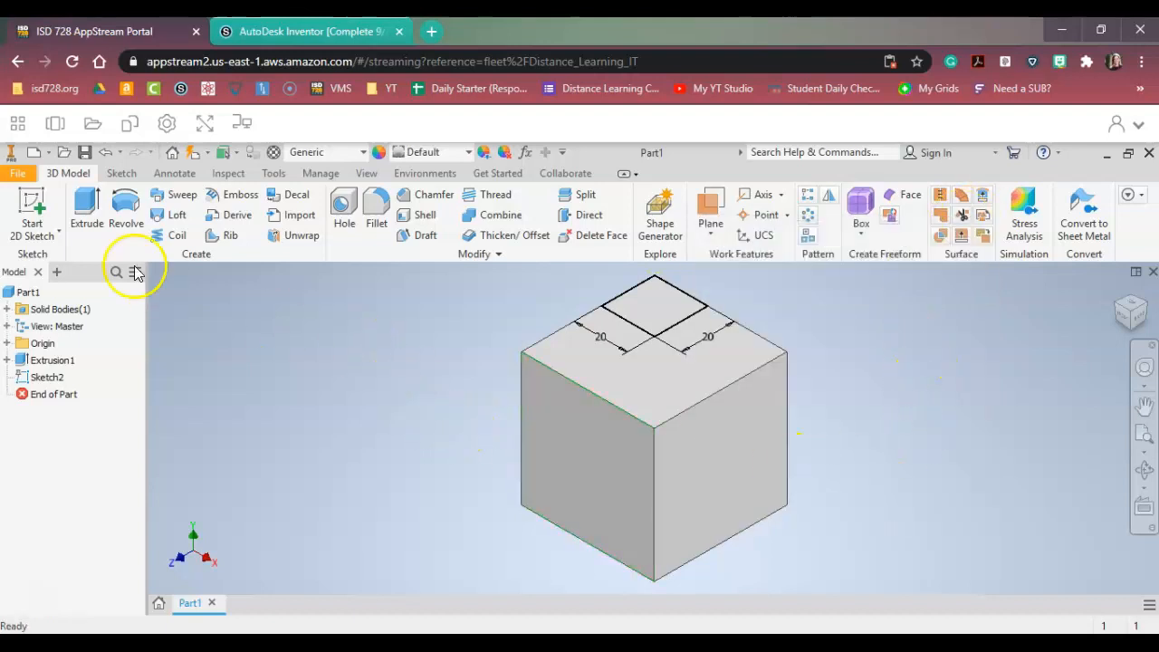
Extrude the 20 mm square on the cube's top face upward by 20 mm, joined to the body.
click(87, 205)
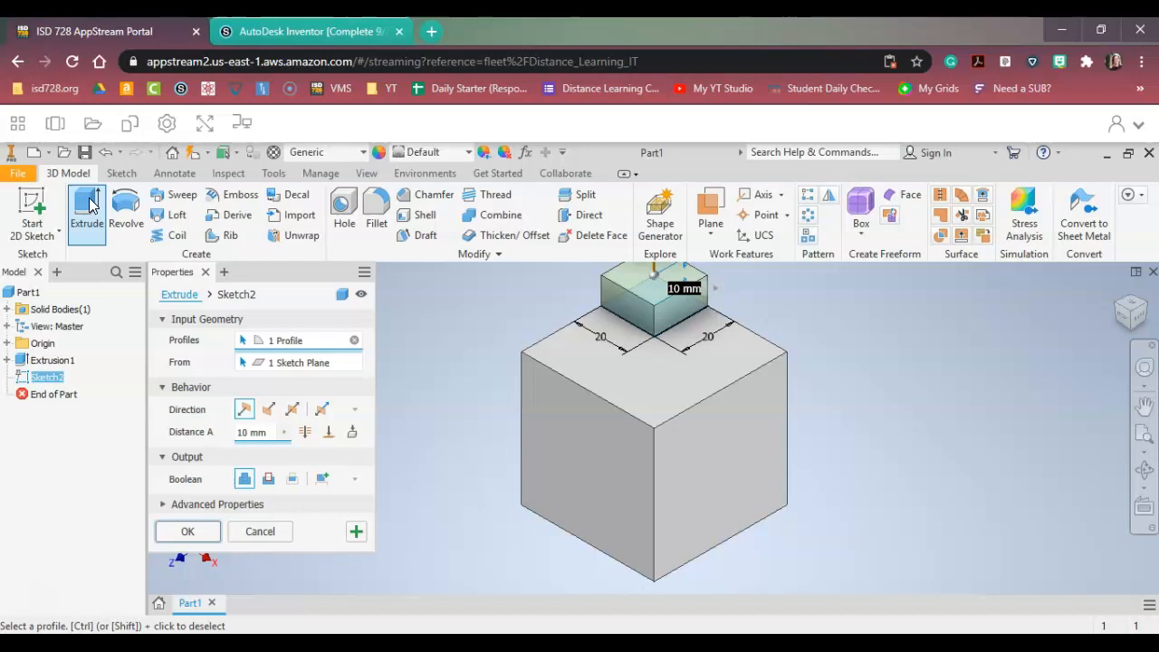
text(20)
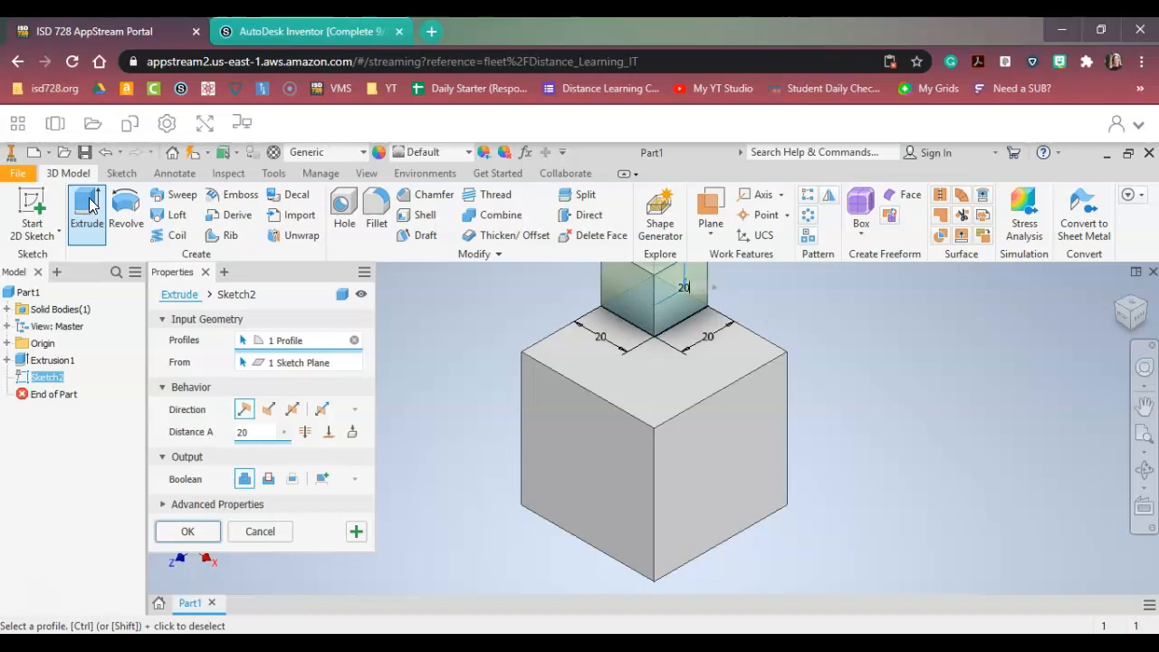
key(Return)
key(Return)
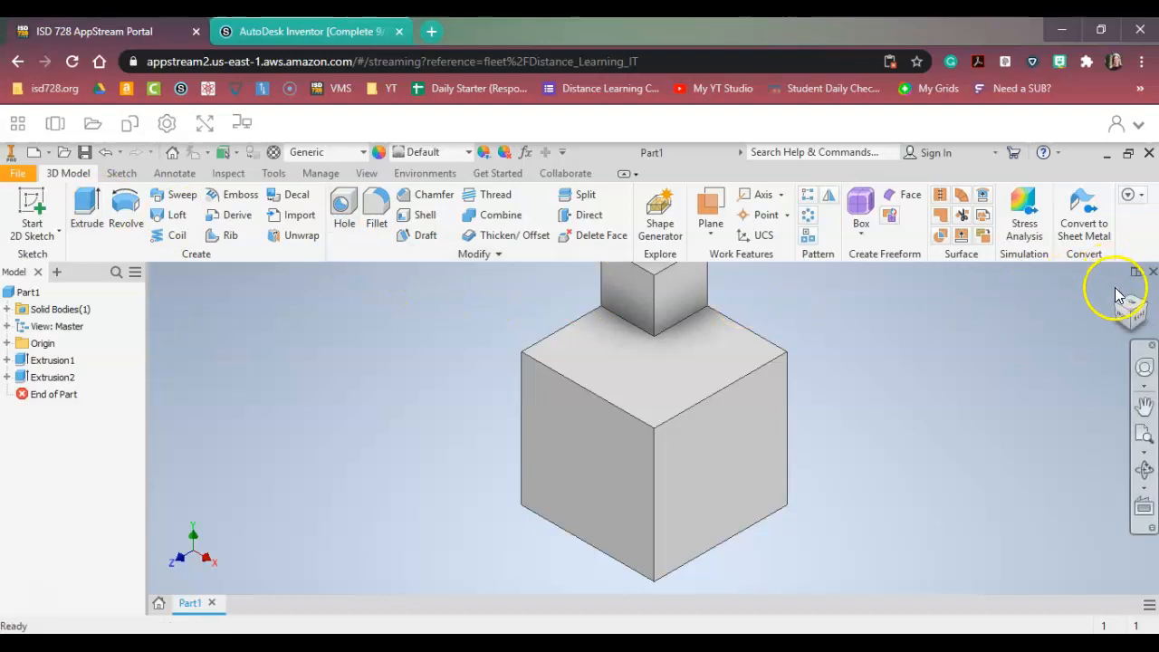
click(1119, 291)
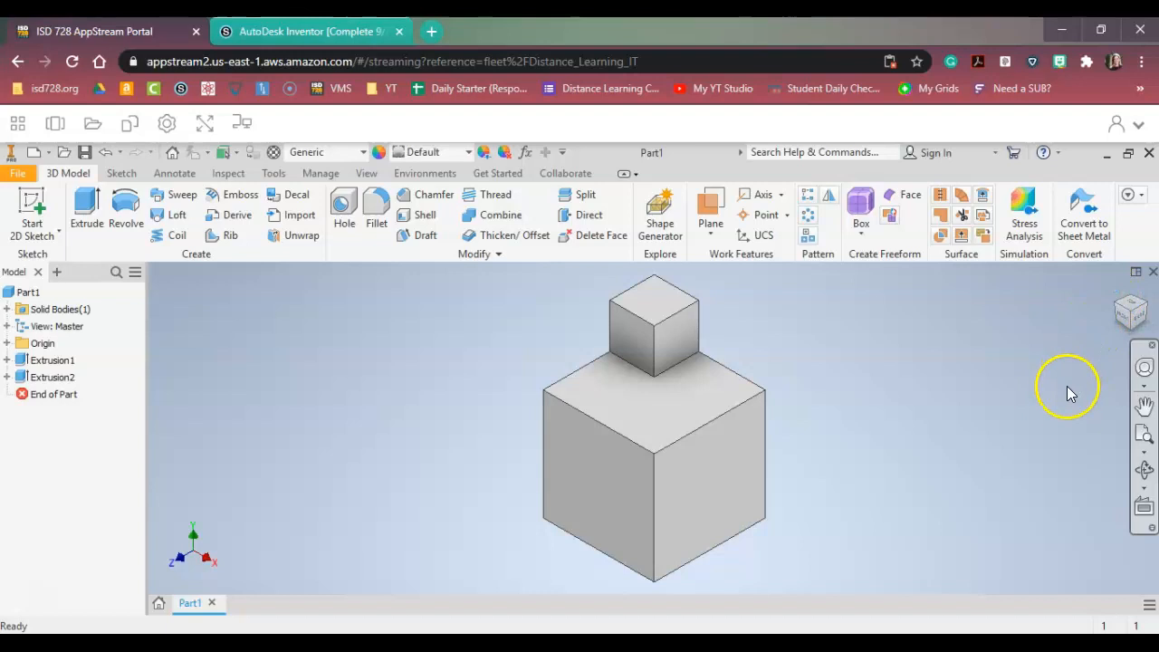
Sketch a 20 mm by 20 mm square on the large cube's top face from the corner opposite the small cube, and finish the sketch.
click(34, 200)
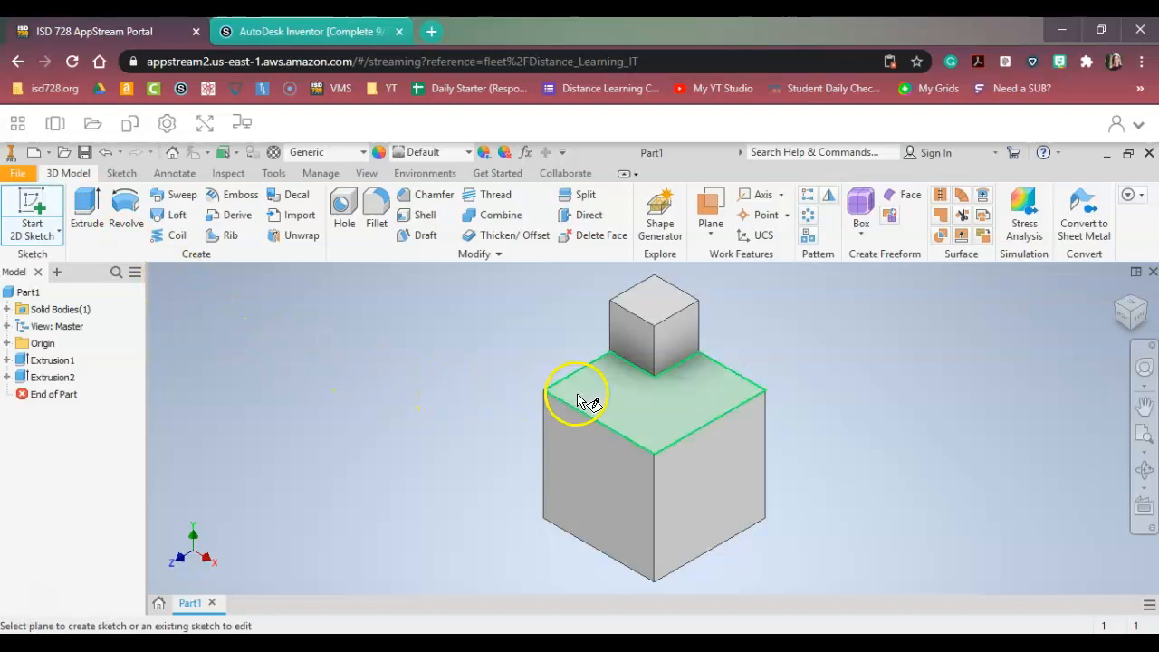
click(634, 405)
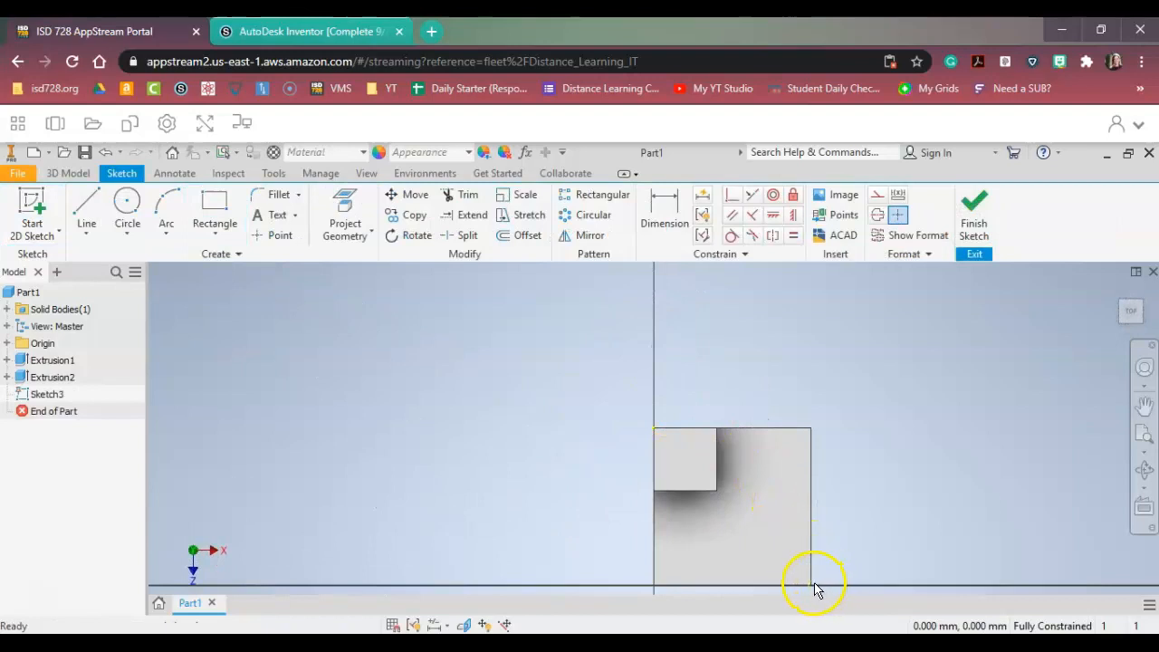
click(215, 206)
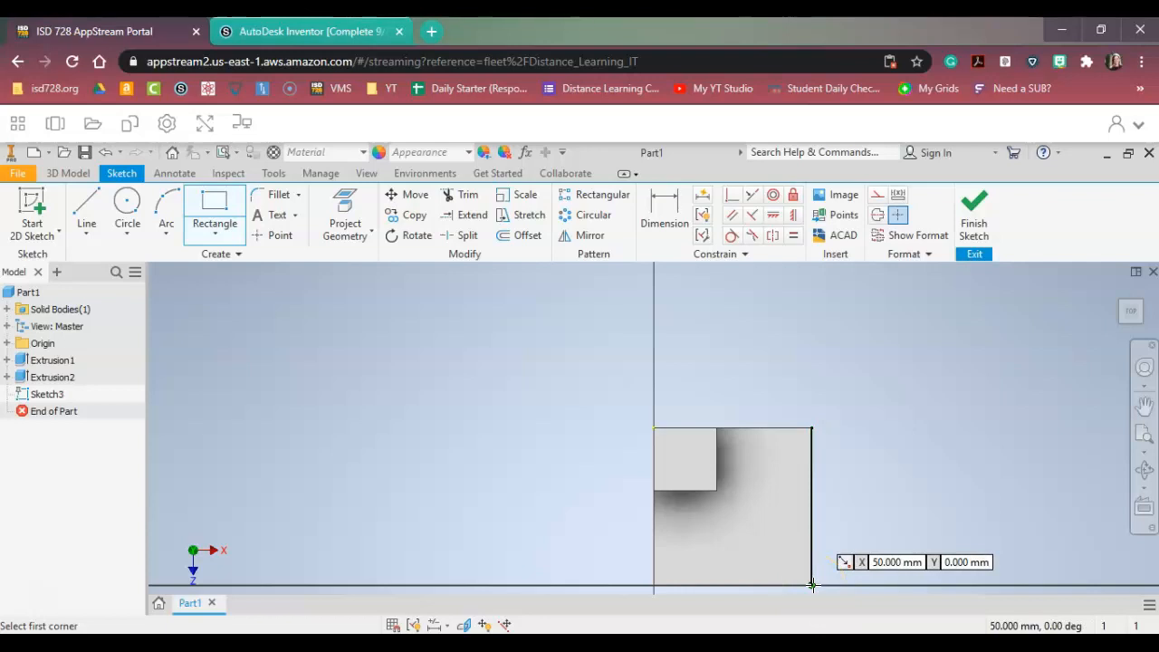
click(812, 585)
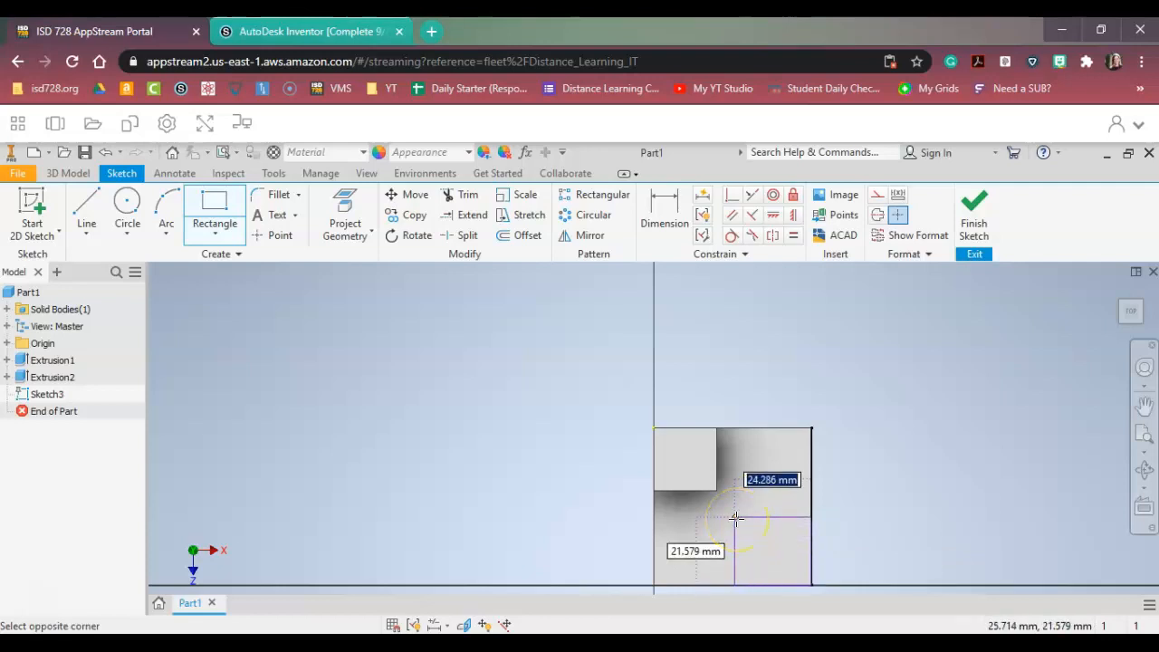
text(20)
key(Tab)
text(20)
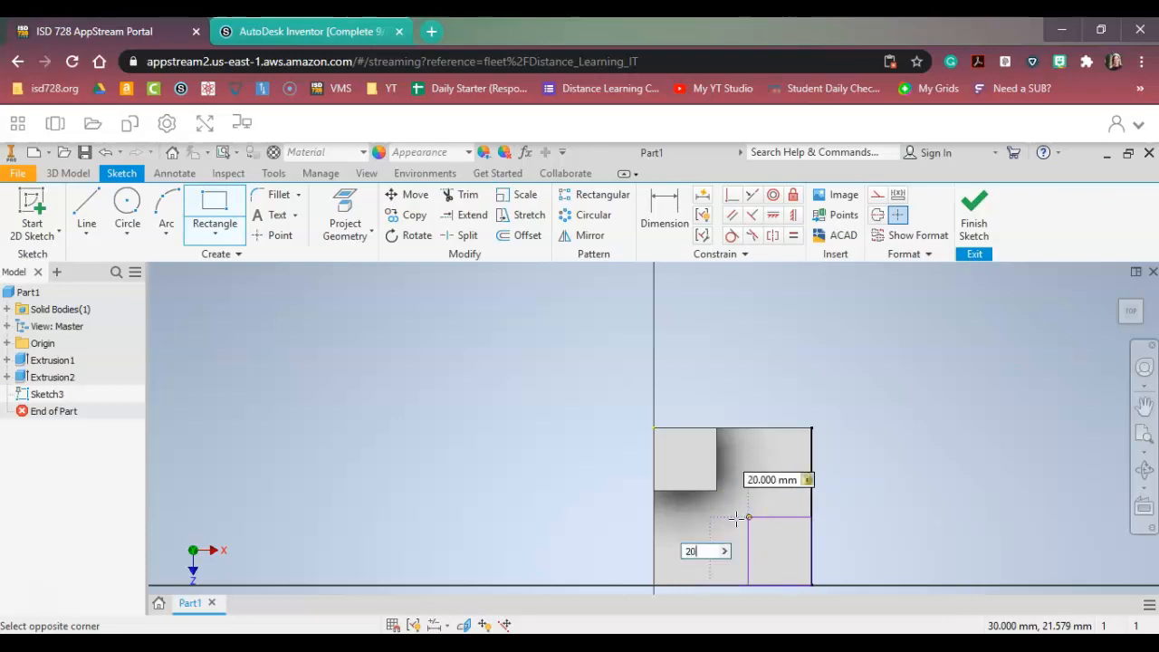
key(Return)
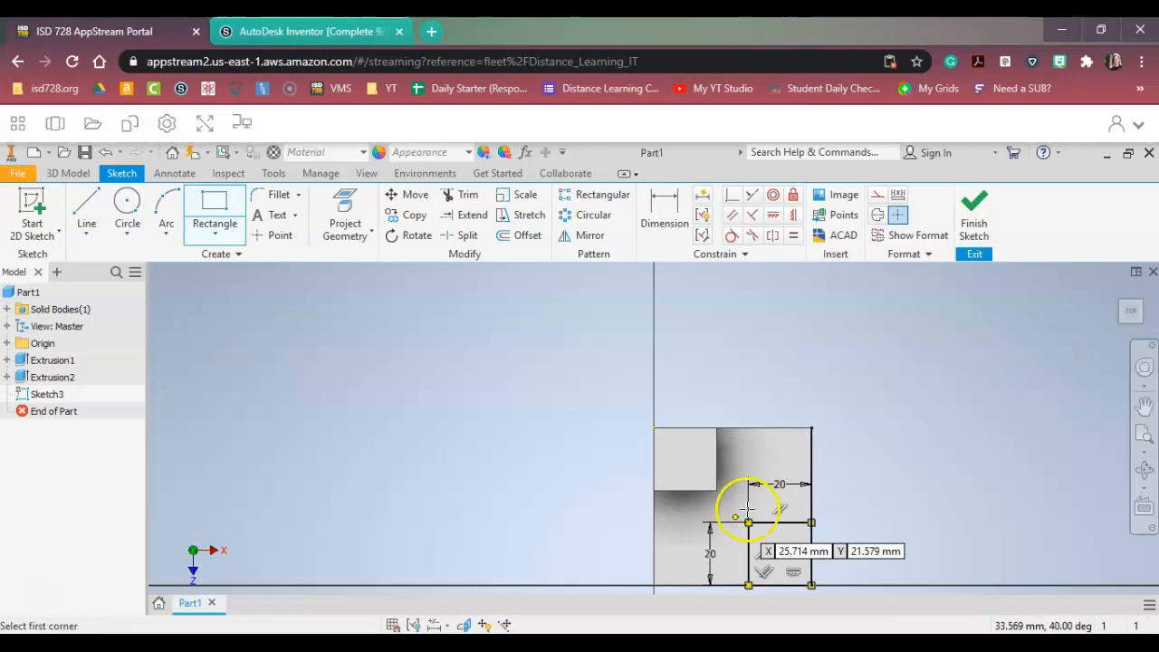
click(969, 210)
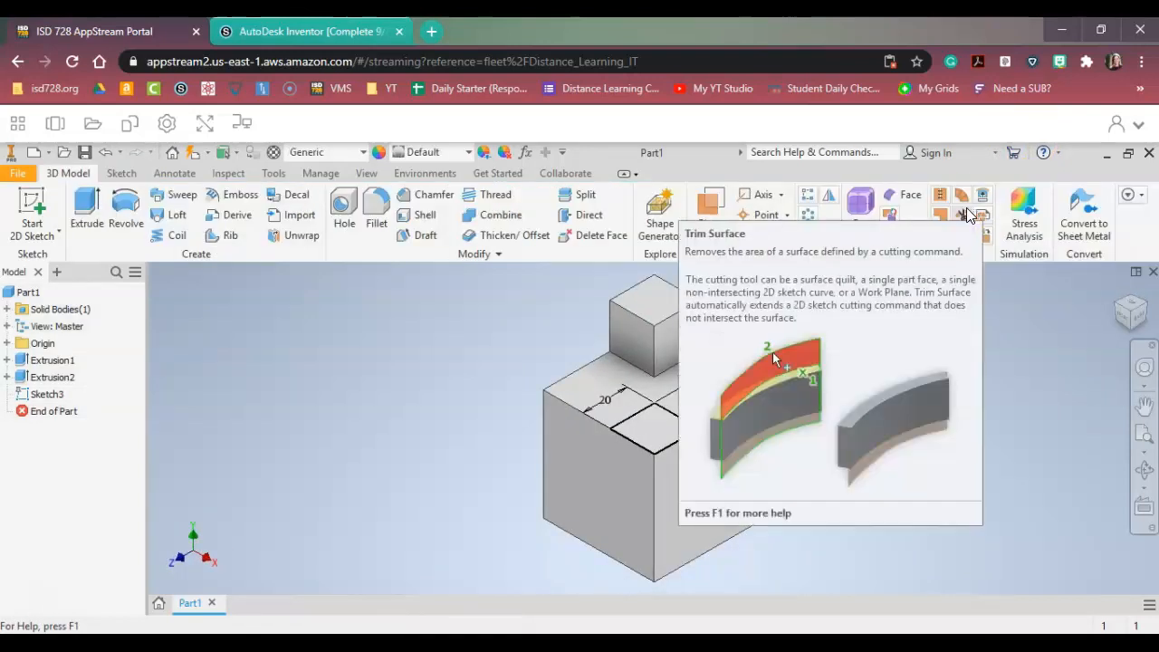
Extrude the new corner square 20 mm down into the large cube as a cut.
click(88, 208)
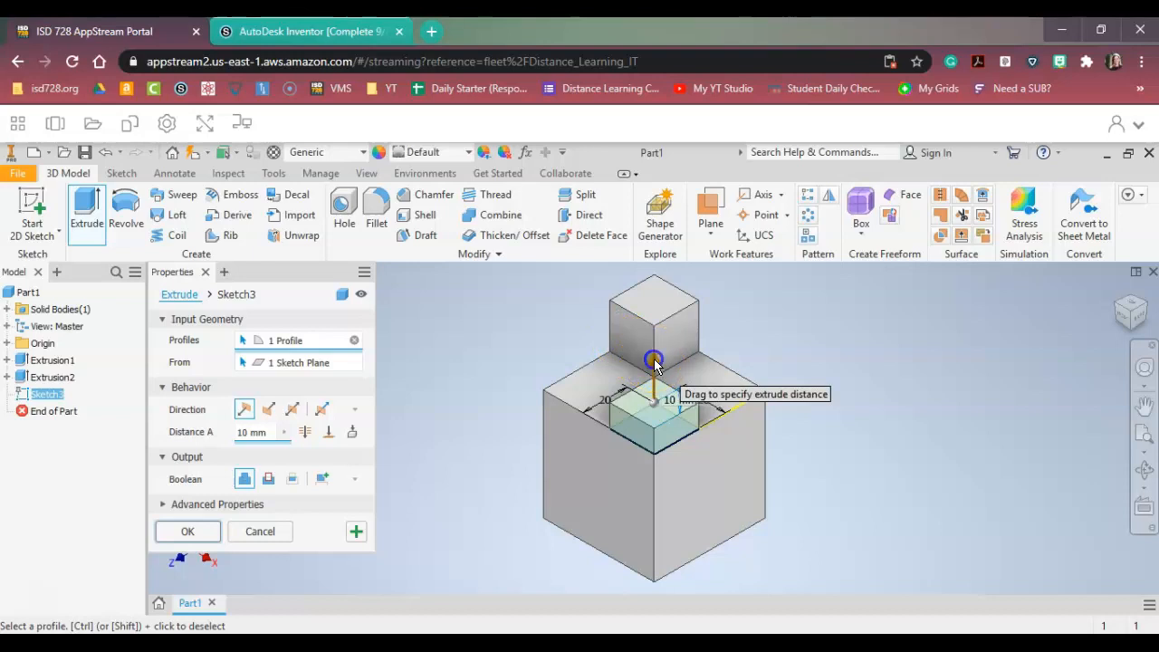
drag(656, 365, 660, 432)
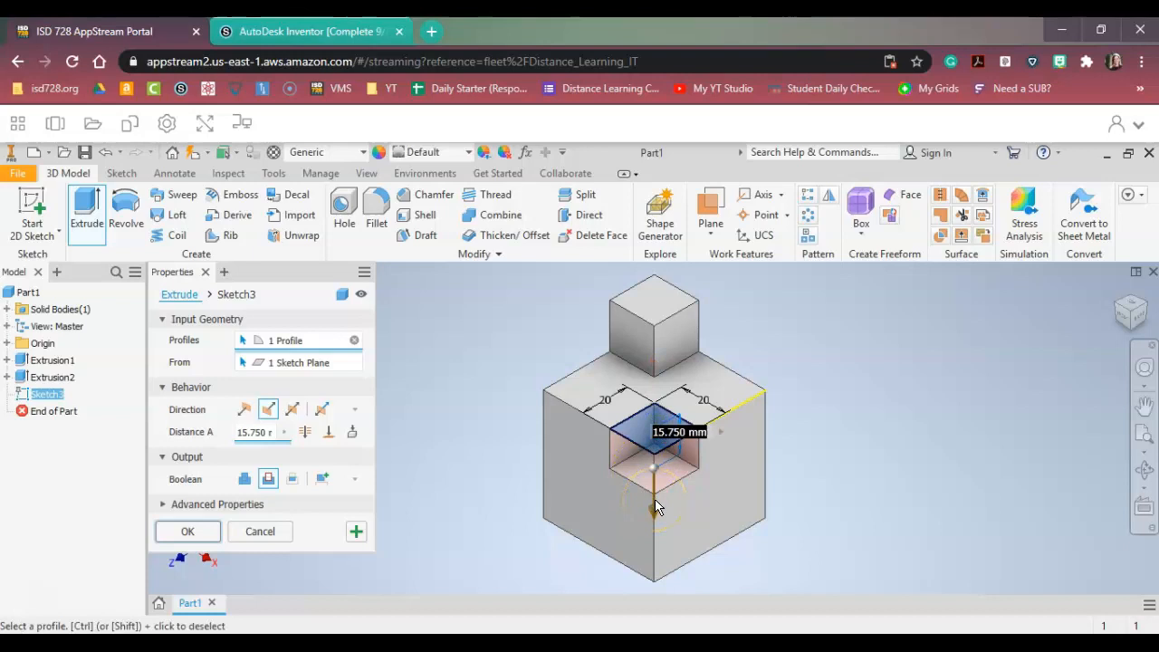
text(20)
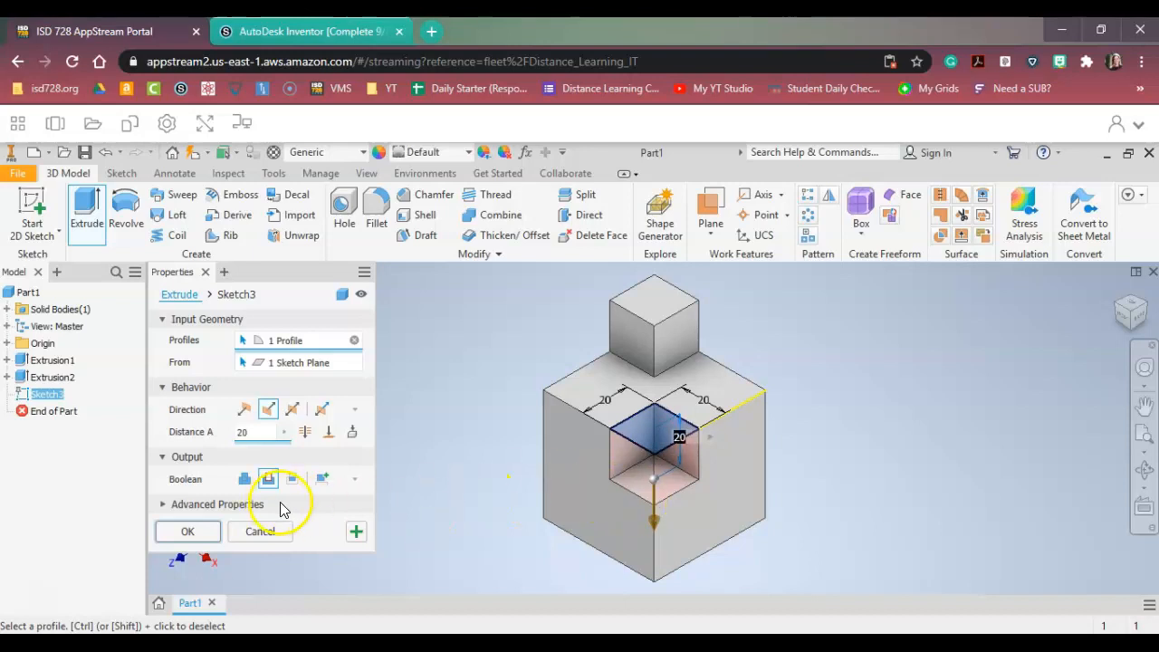
key(Return)
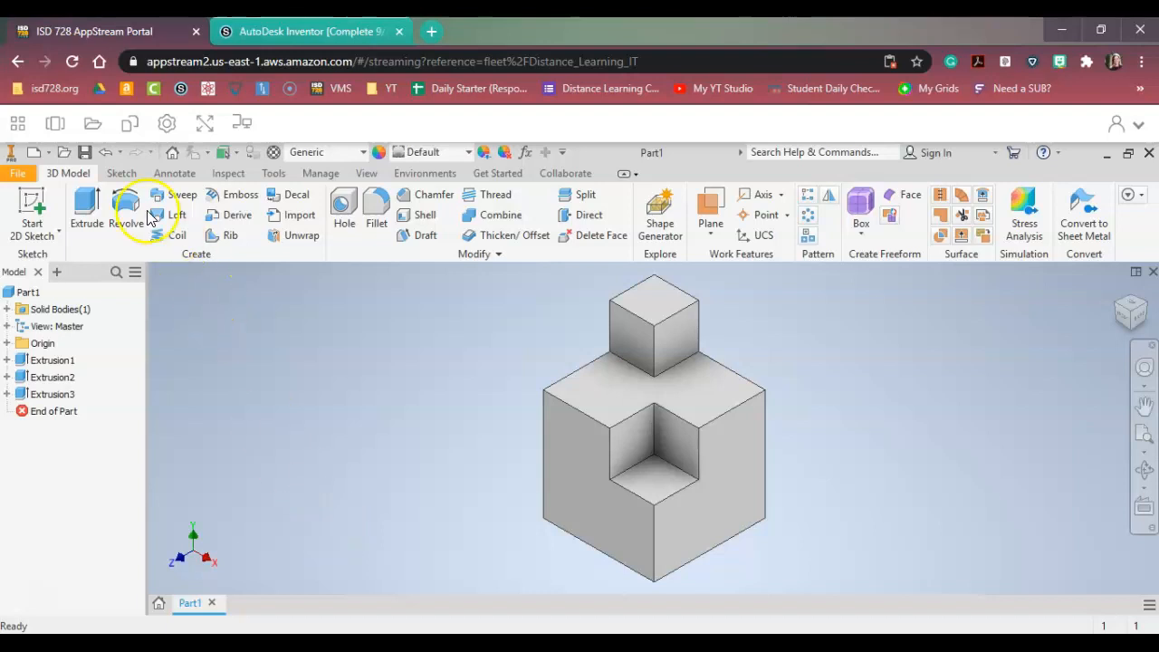
click(91, 134)
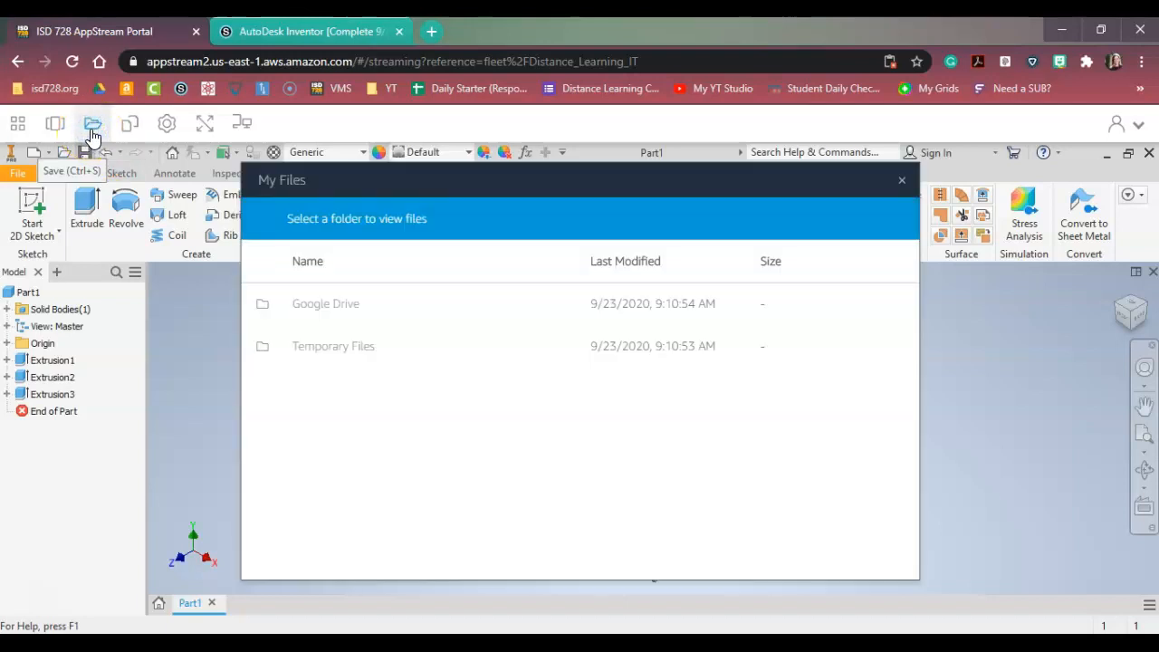
click(302, 306)
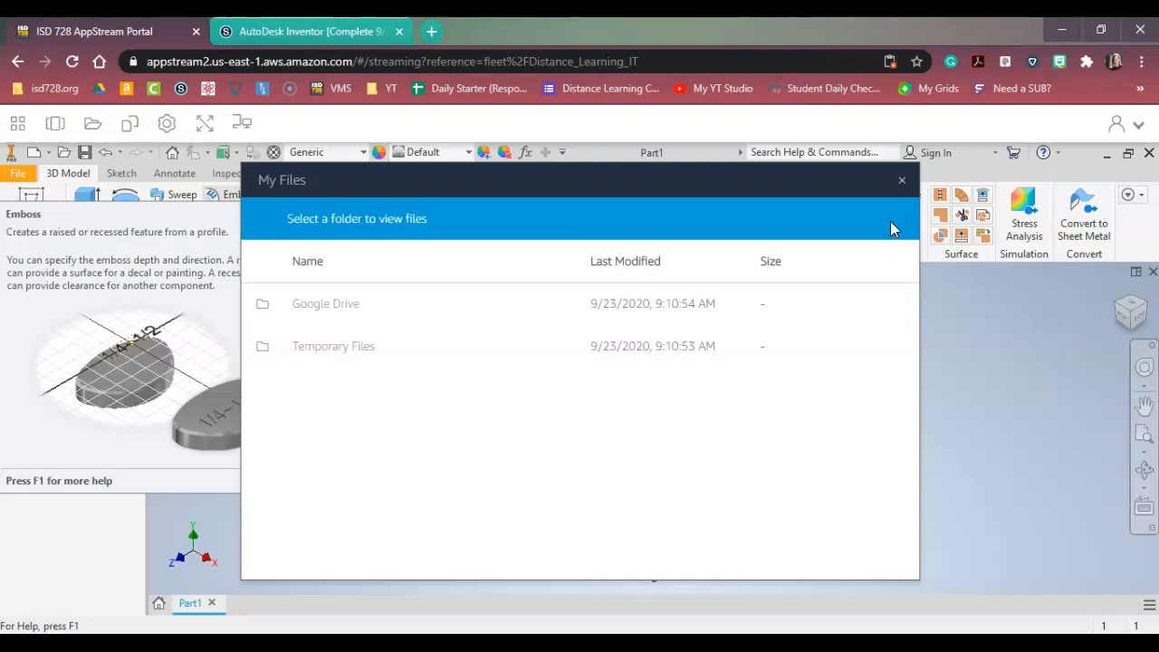
click(901, 184)
click(904, 185)
click(895, 486)
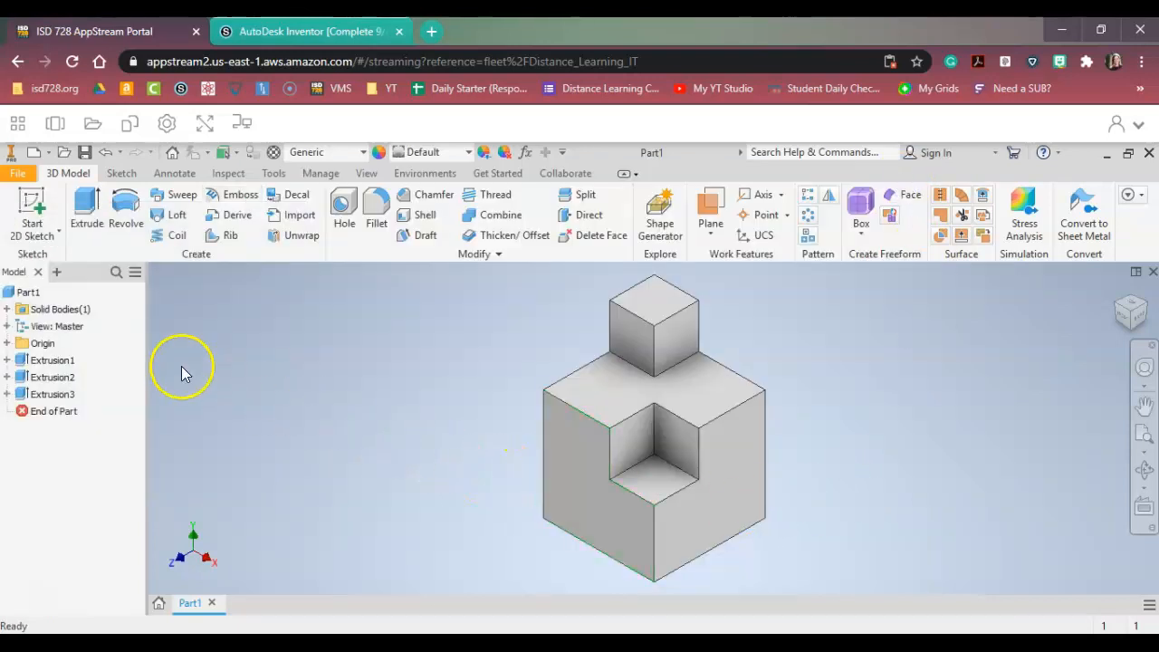
Start saving the part and browse to the My Drive folder inside Google Drive as the save location.
click(84, 153)
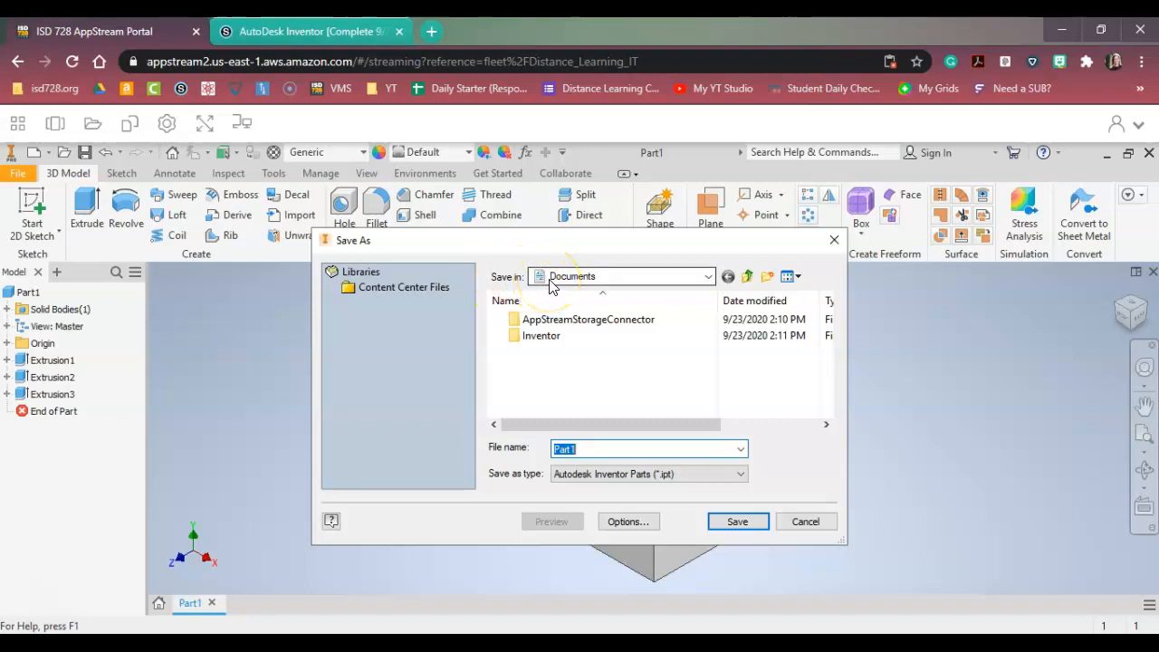
click(556, 281)
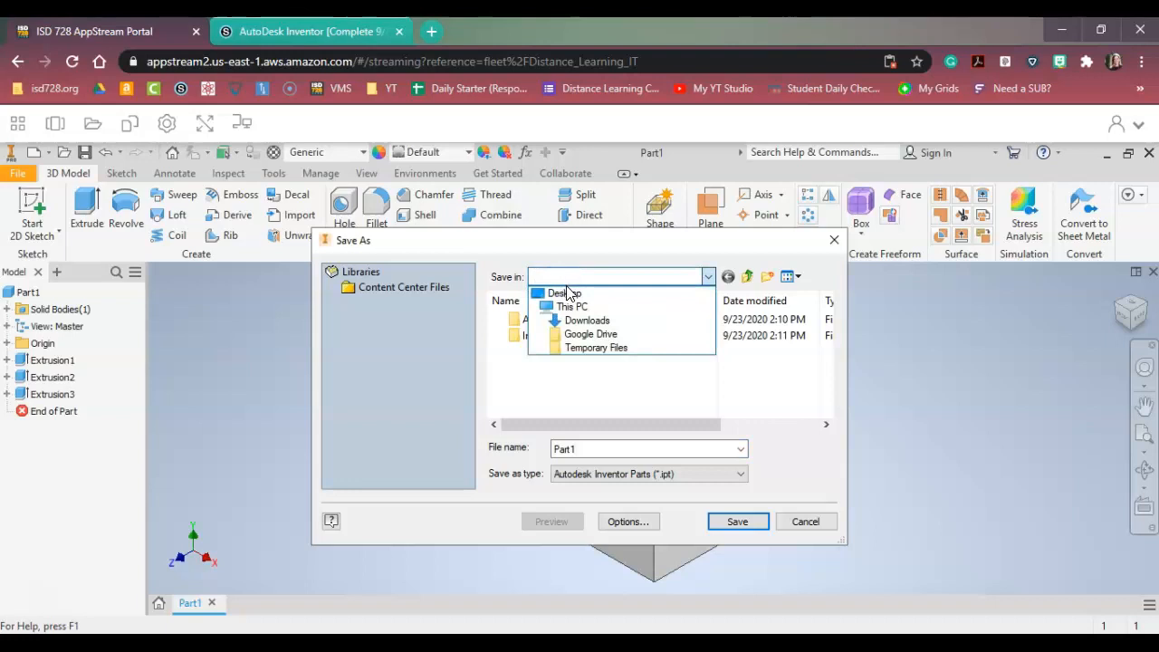
click(582, 335)
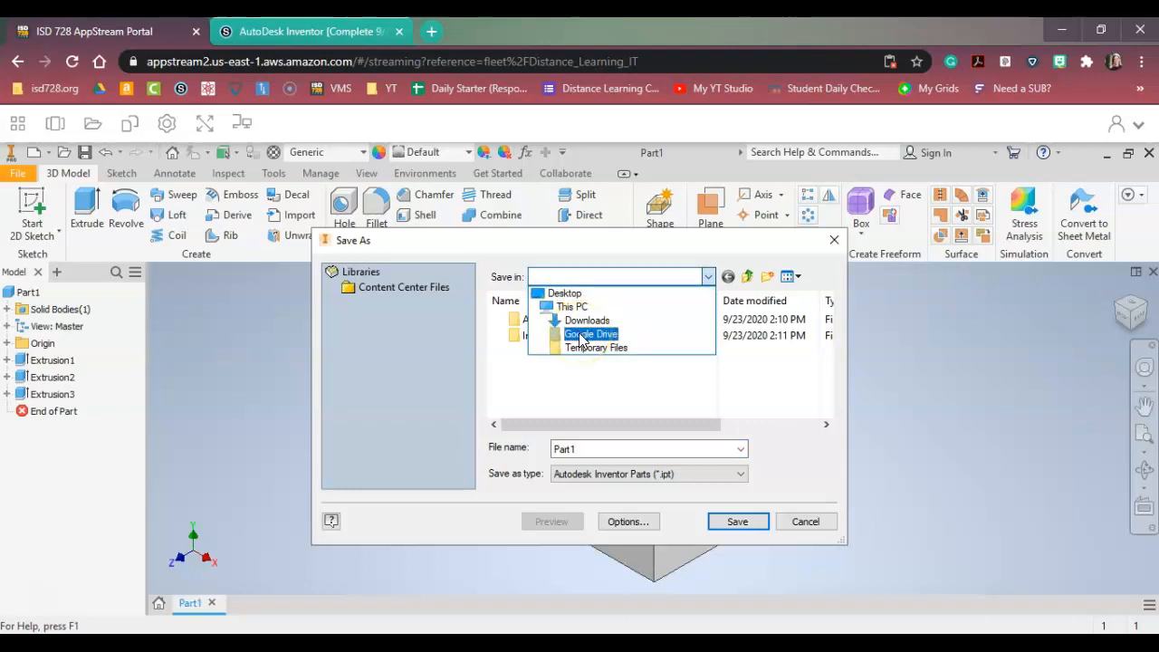
click(578, 306)
click(543, 340)
click(576, 378)
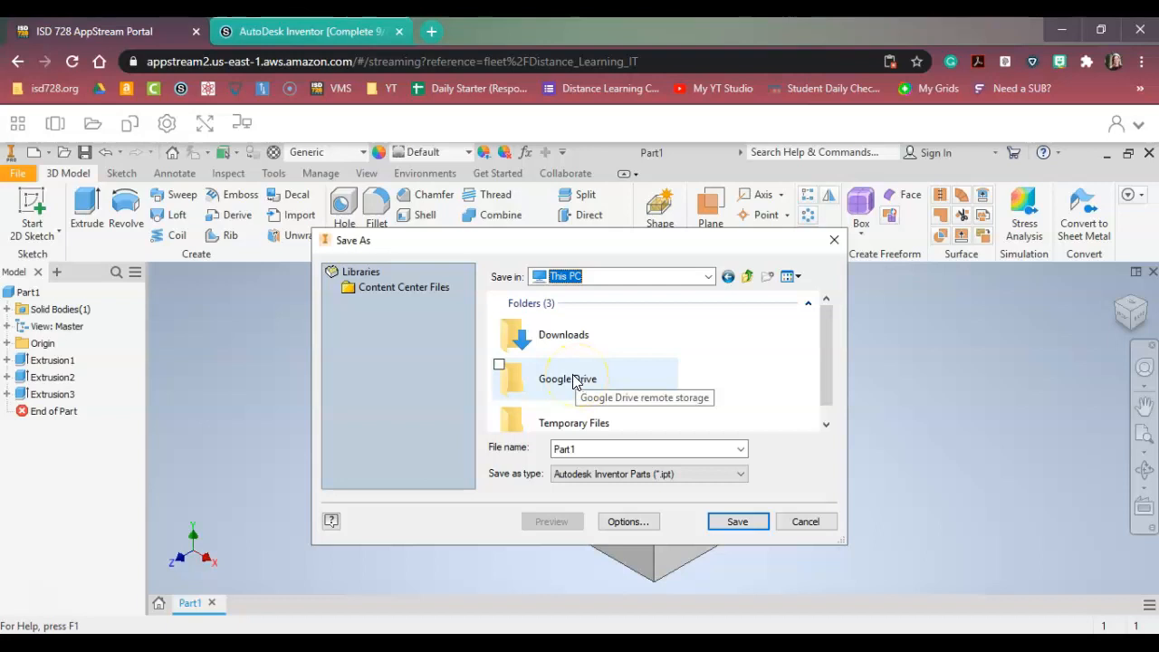
click(94, 125)
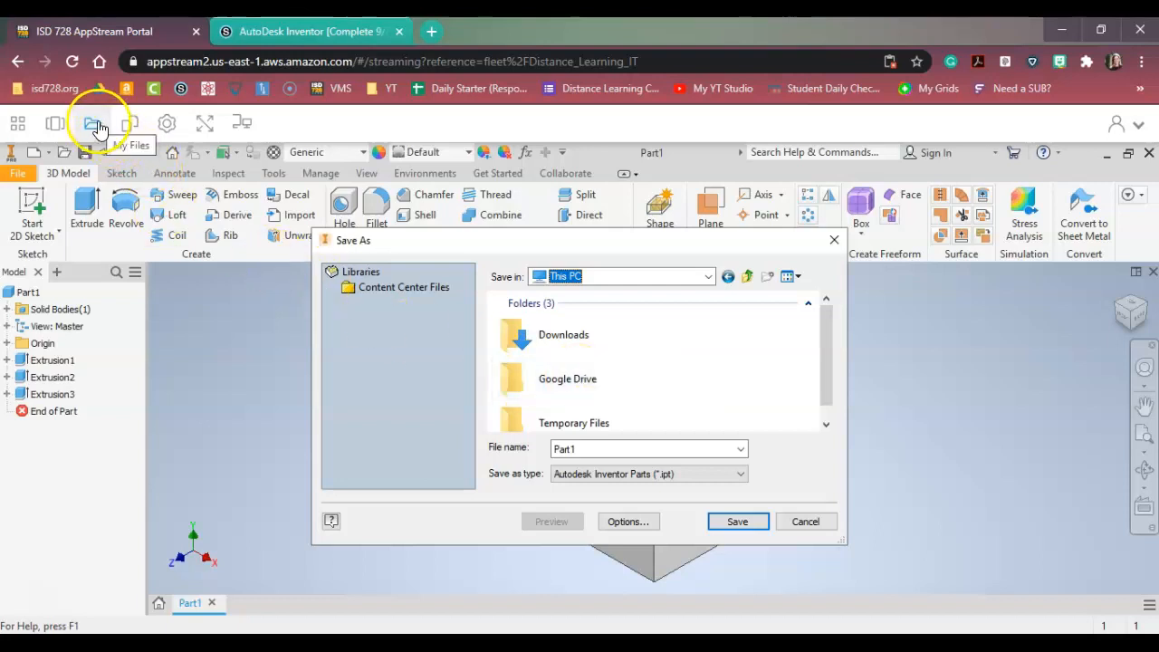
click(569, 399)
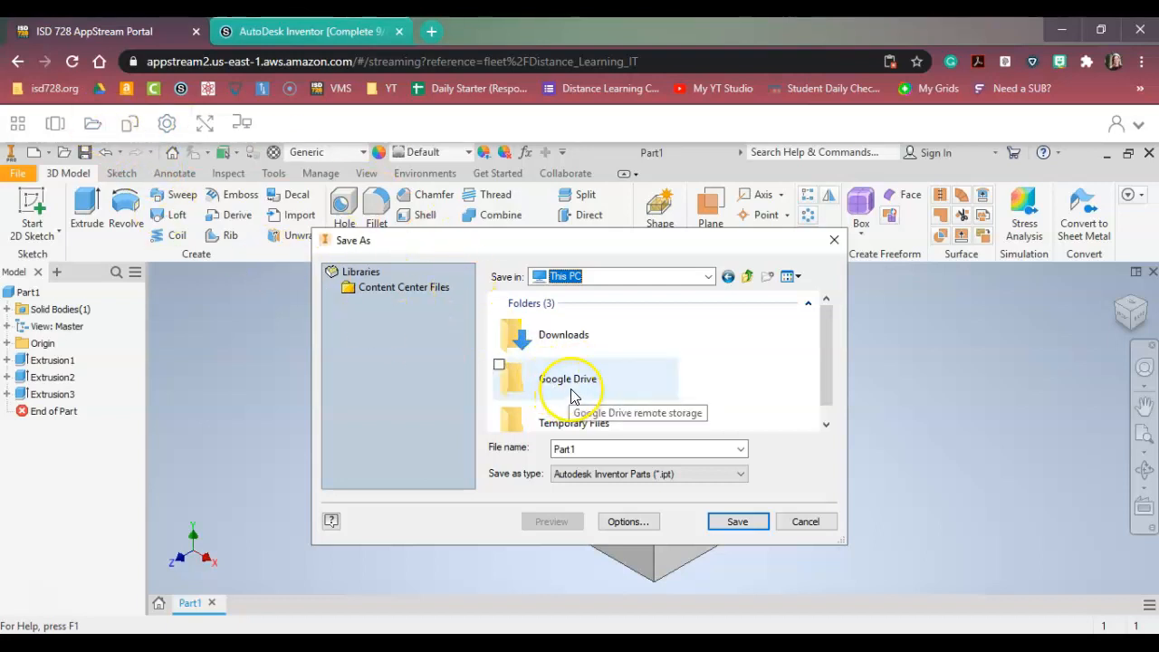
click(571, 396)
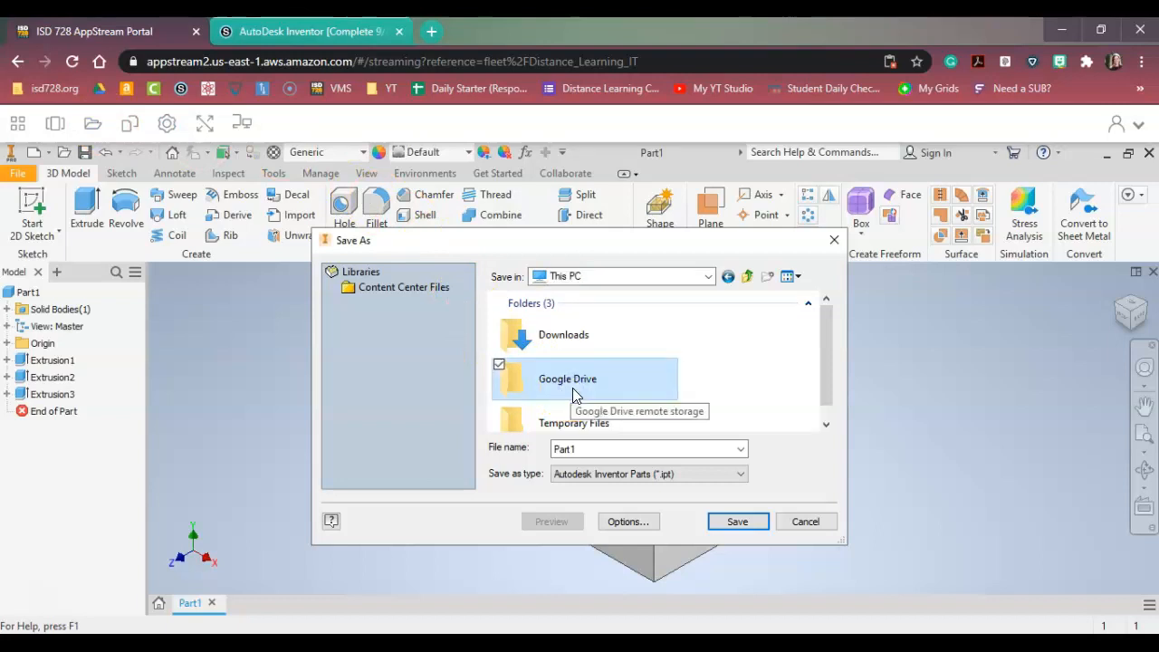
double_click(572, 396)
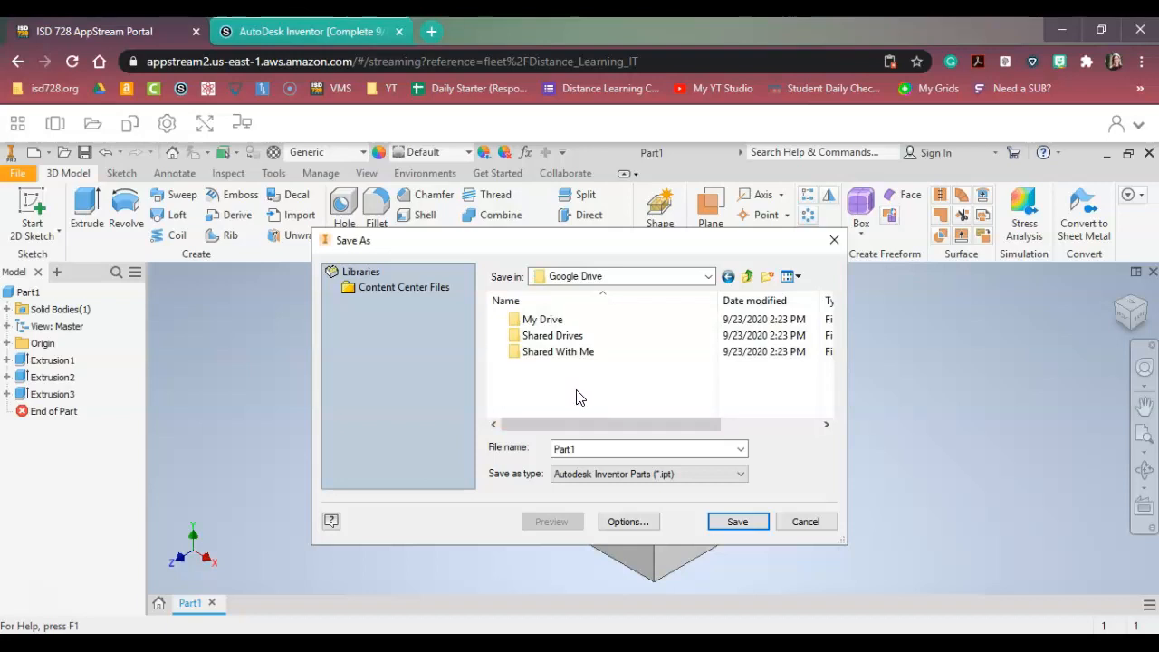
click(554, 324)
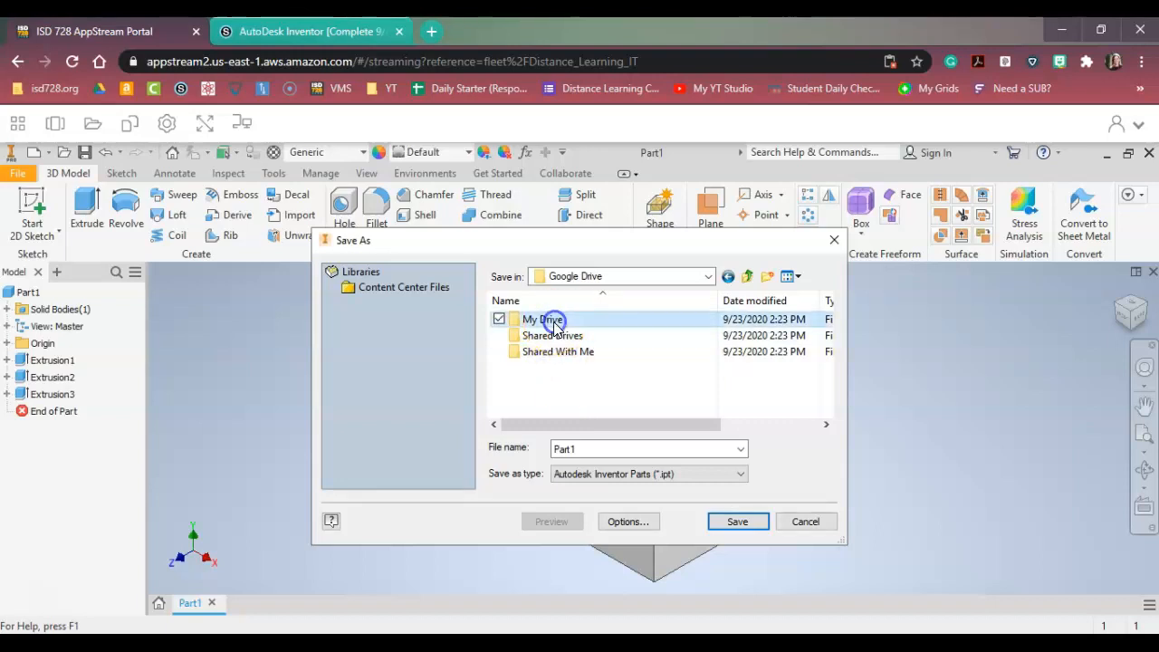
double_click(548, 322)
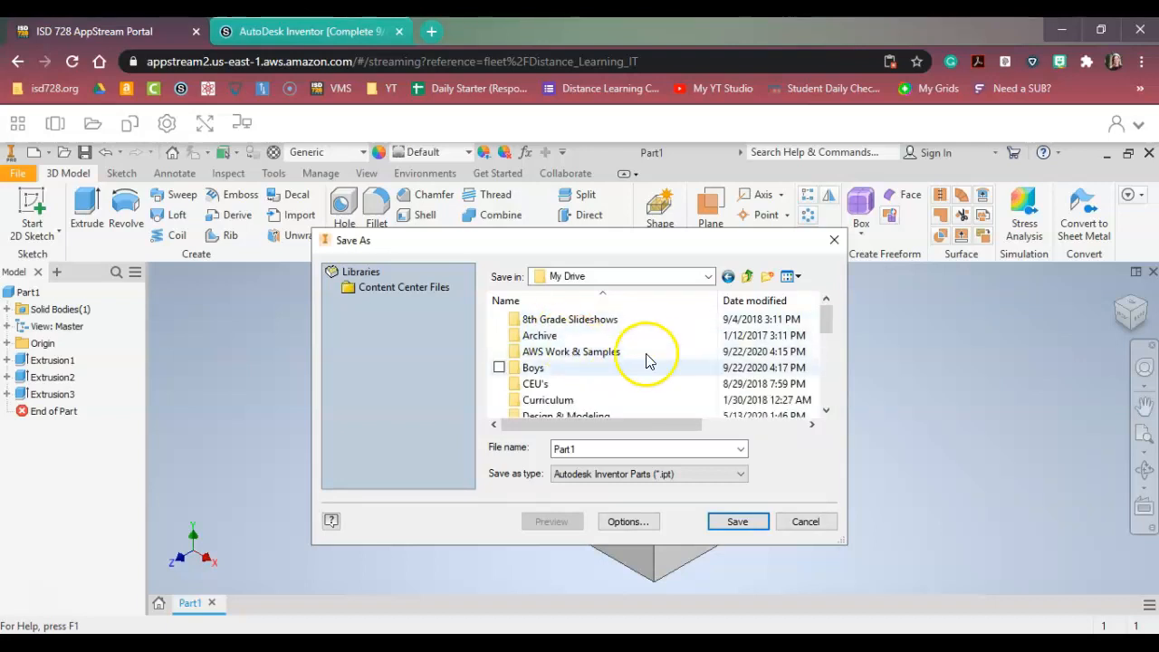
Save the part as Part1 in the AWS Work & Samples folder.
scroll(658, 344, down, 6)
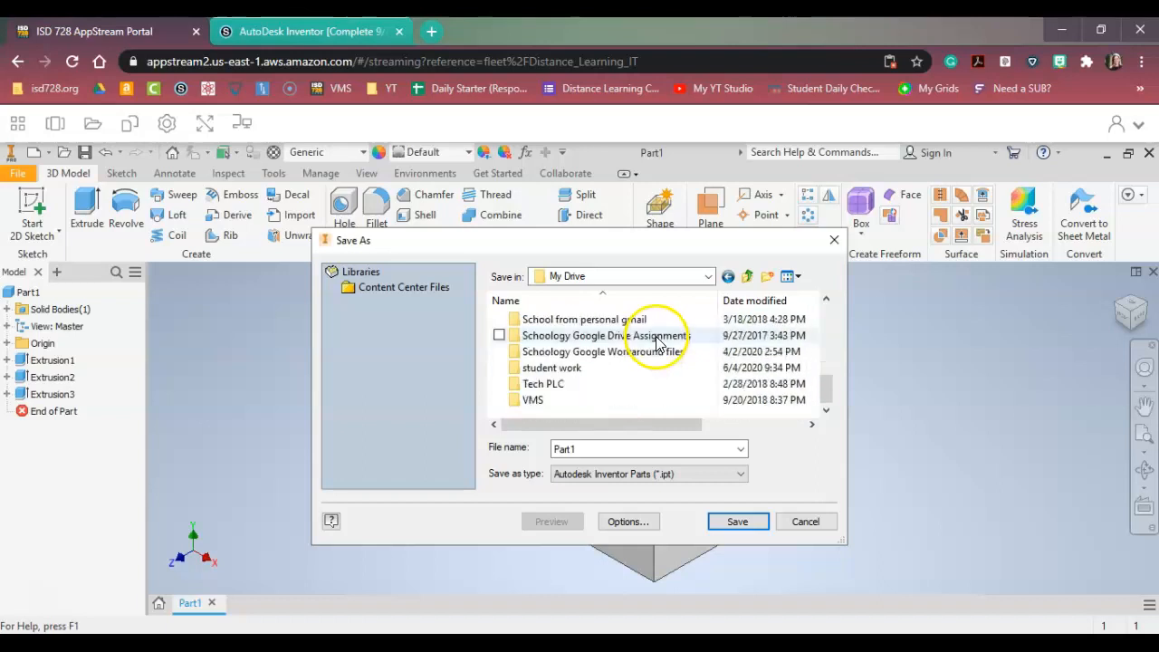
scroll(657, 349, up, 5)
scroll(656, 349, up, 2)
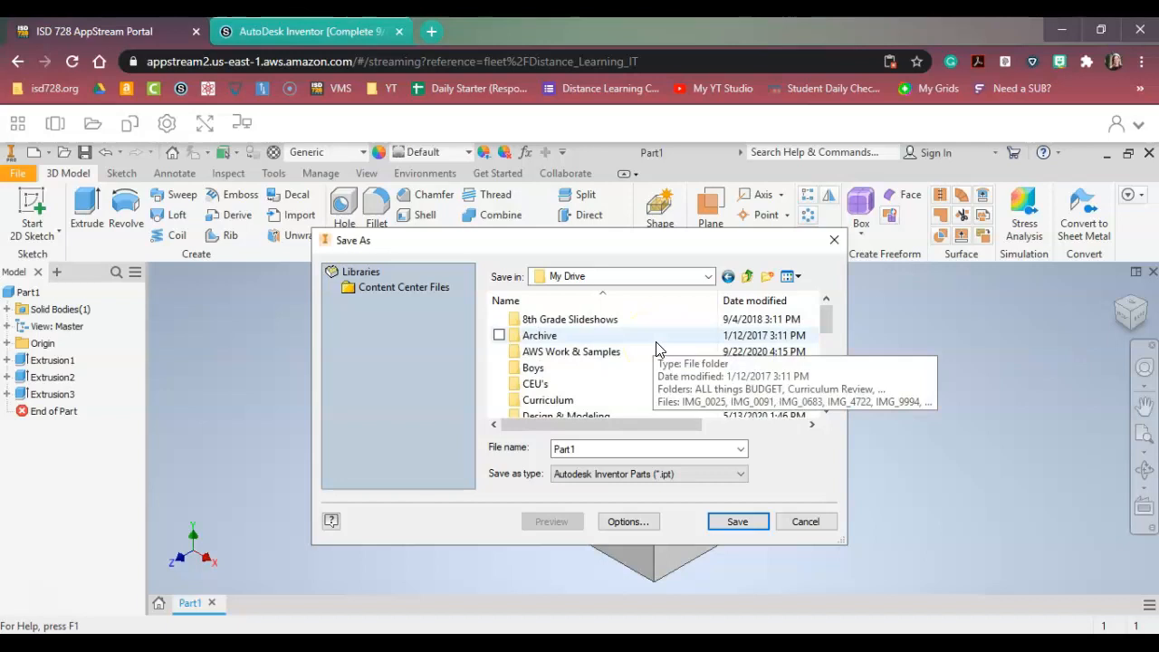
click(559, 357)
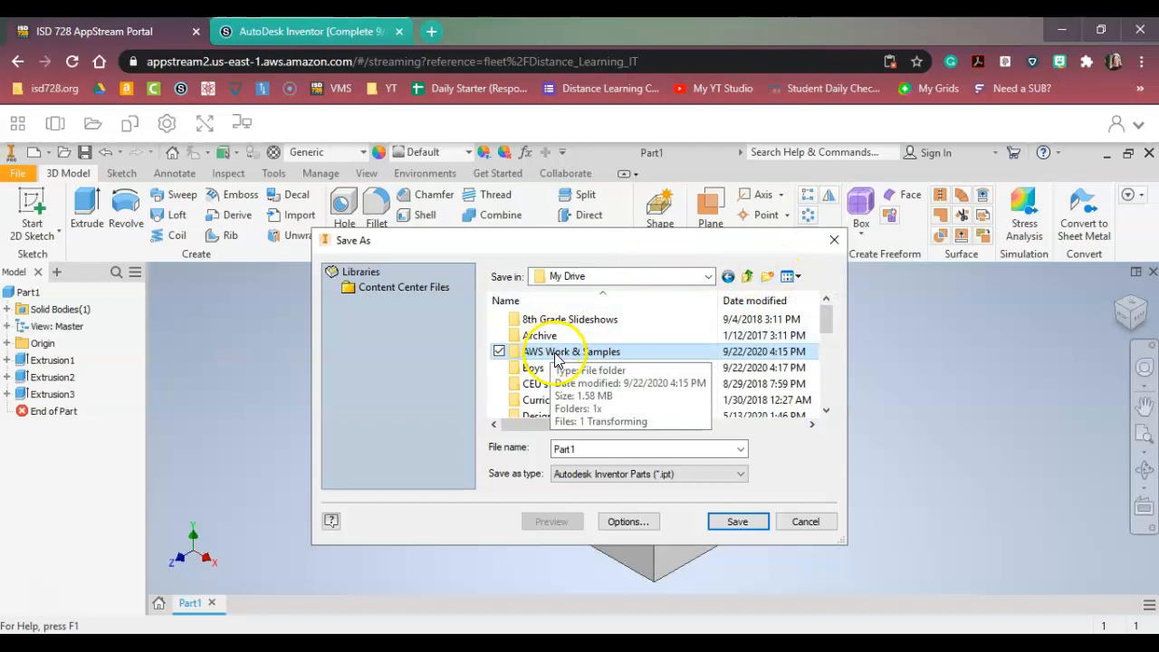
click(738, 522)
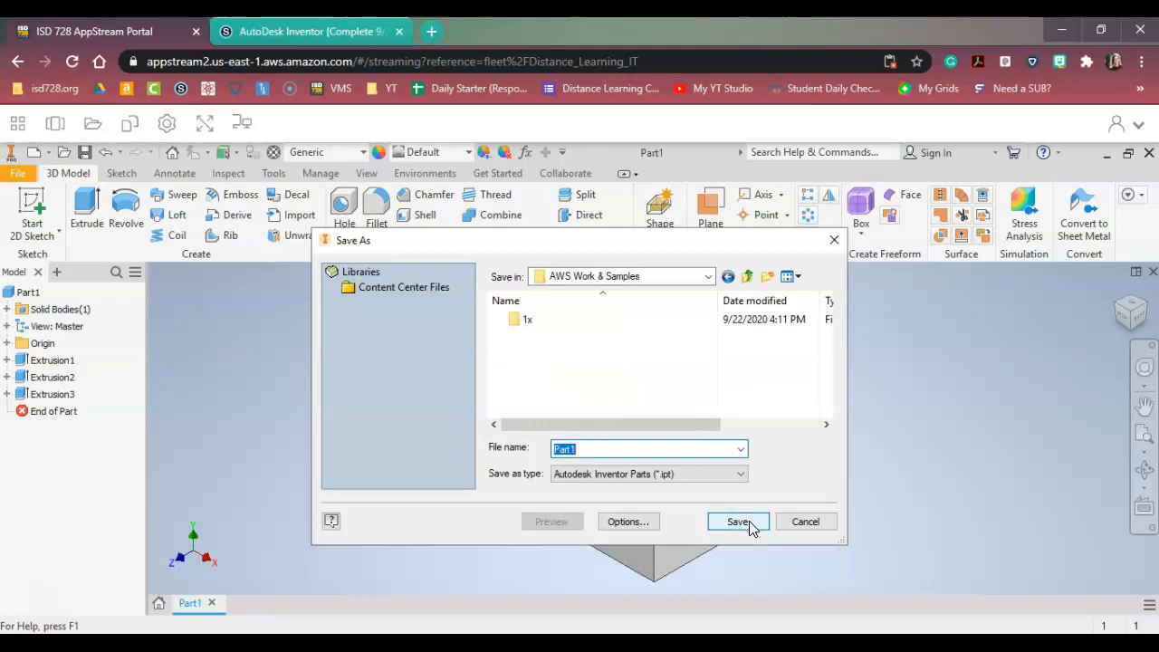
click(749, 523)
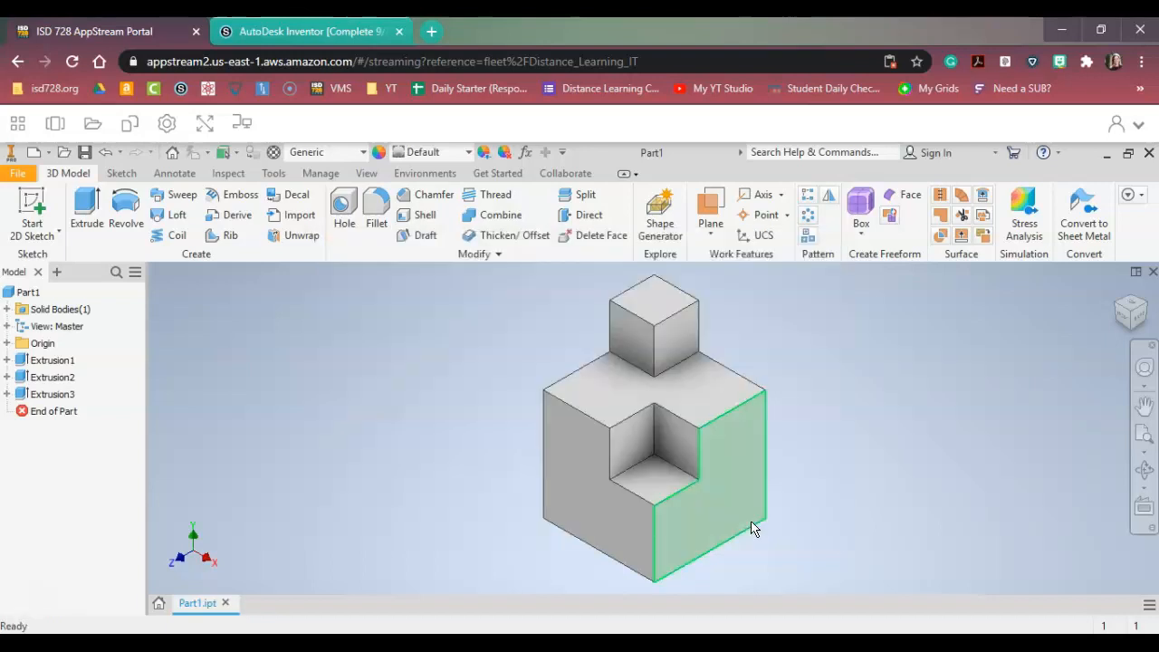
click(738, 520)
mouse_move(738, 515)
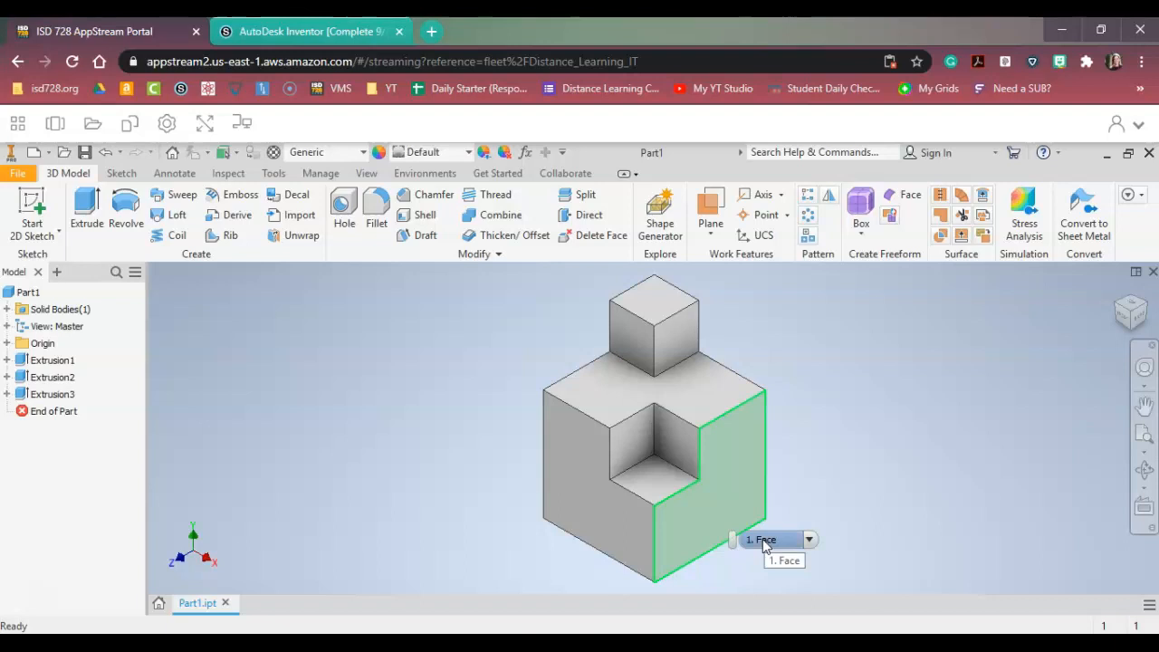
click(836, 355)
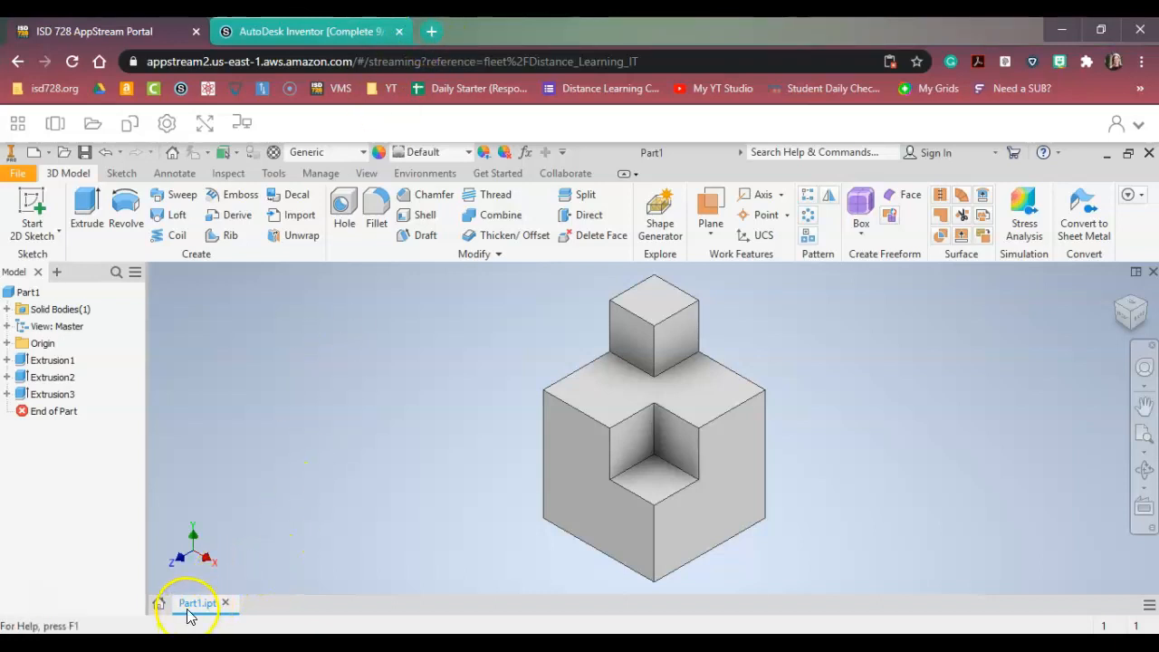
Check the saved file path and preview of the open Part1.ipt document.
mouse_move(189, 616)
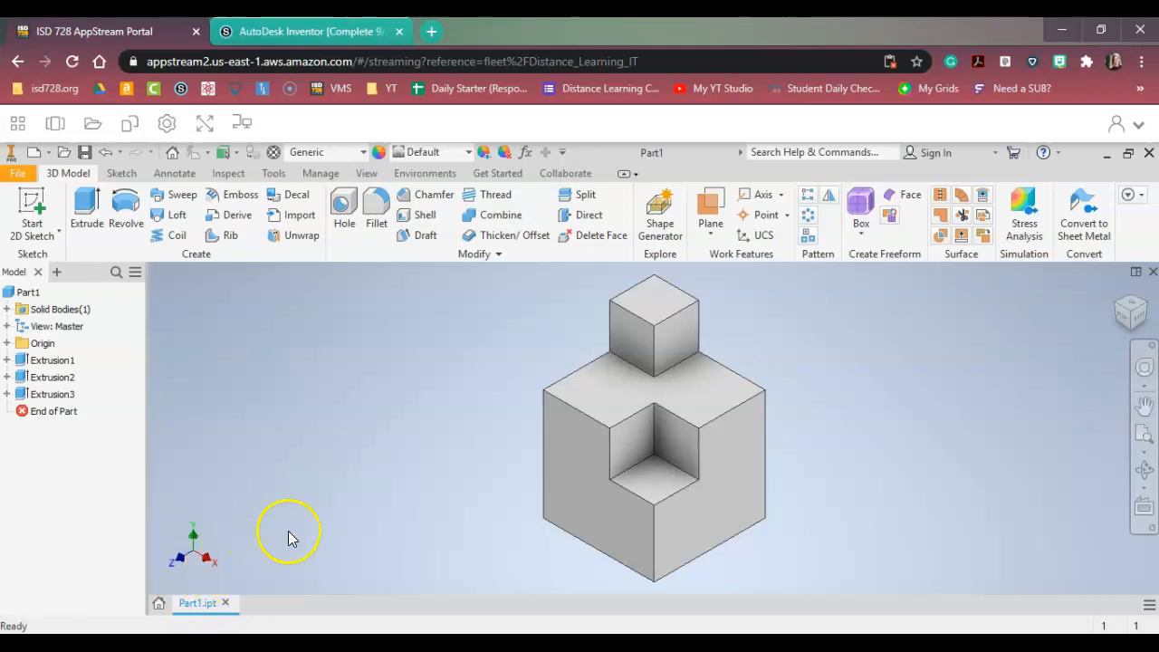
click(196, 608)
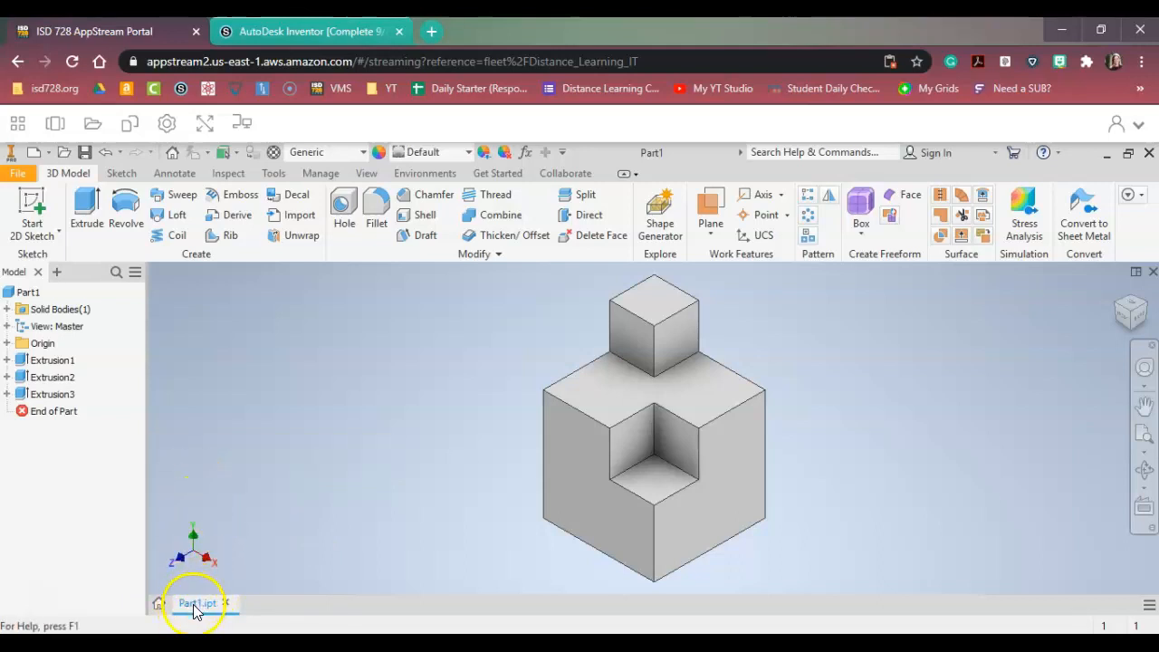
mouse_move(197, 612)
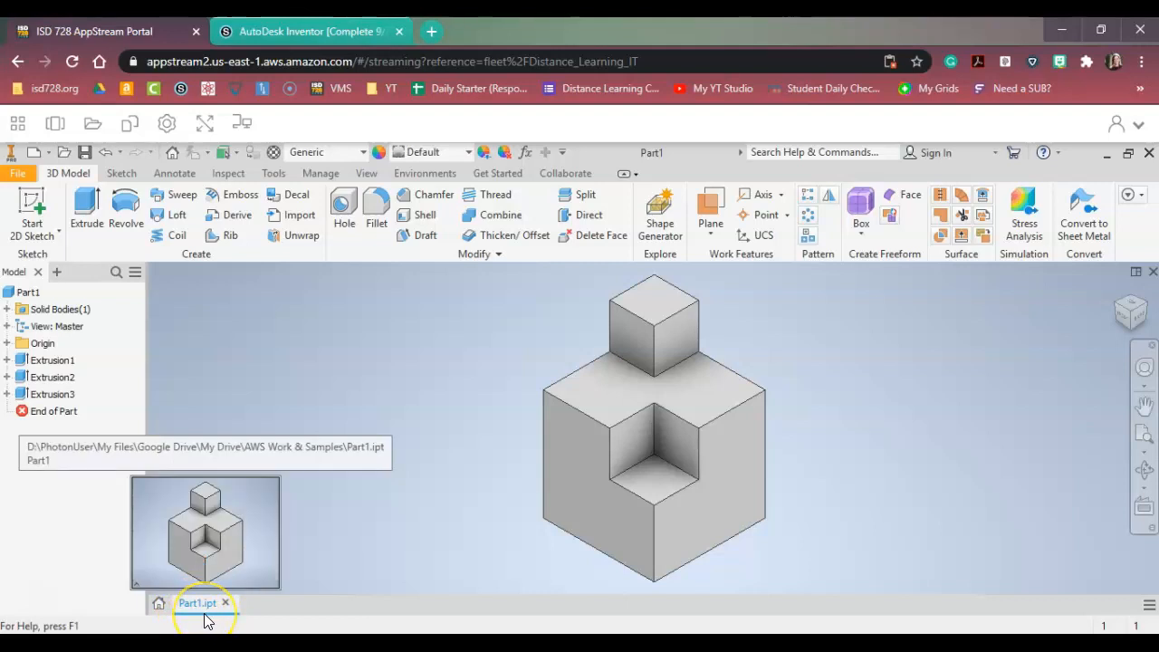